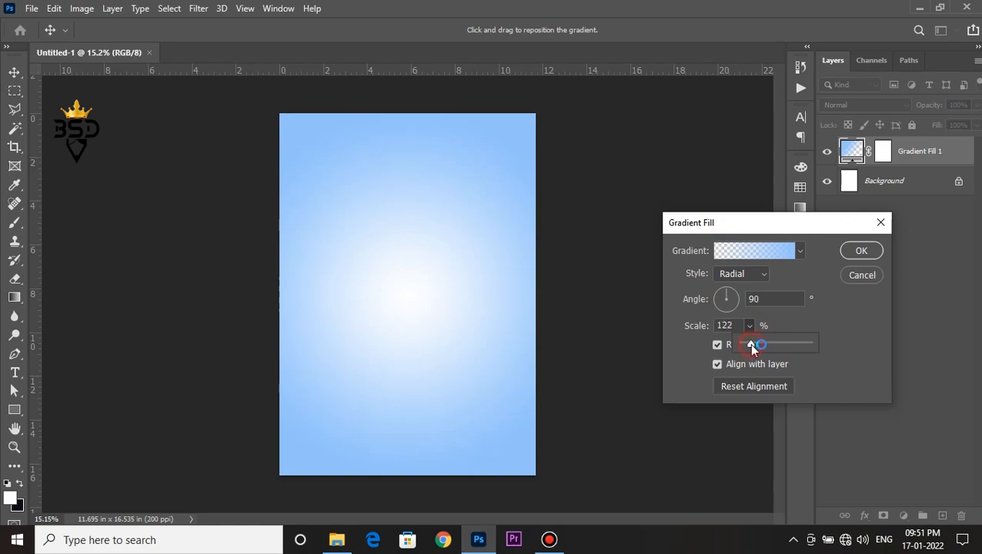
# Step: Apply the reversed radial blue gradient fill to the canvas
pyautogui.click(860, 250)
pyautogui.hotkey('ctrl', '-')
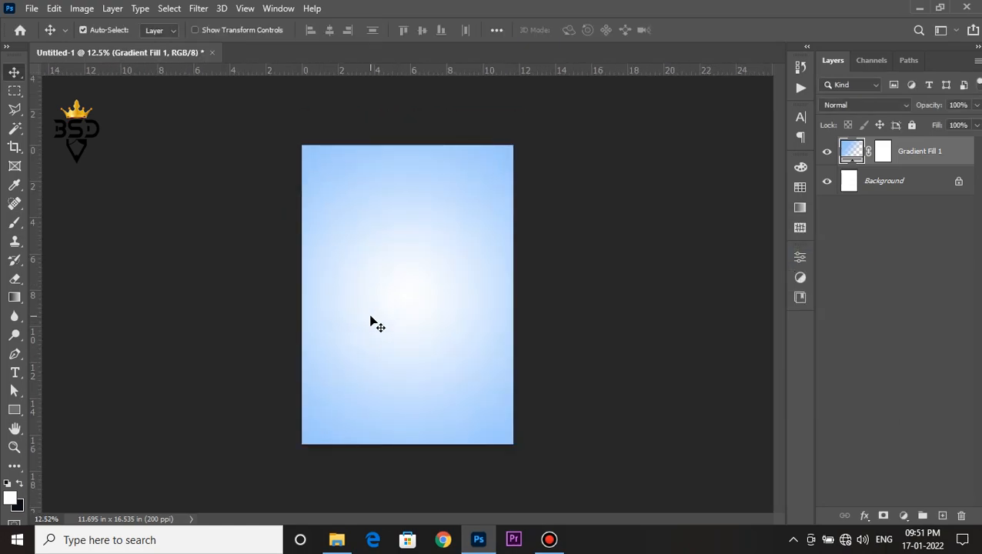
# Step: Place the building images 3 and 5 from the K2K folder into the document as separate layers
pyautogui.click(336, 544)
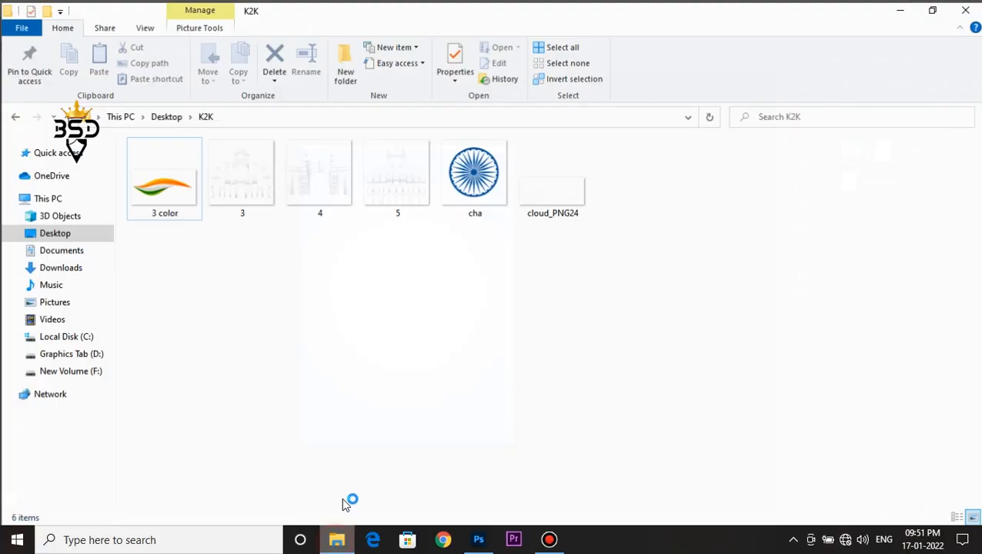
pyautogui.click(248, 191)
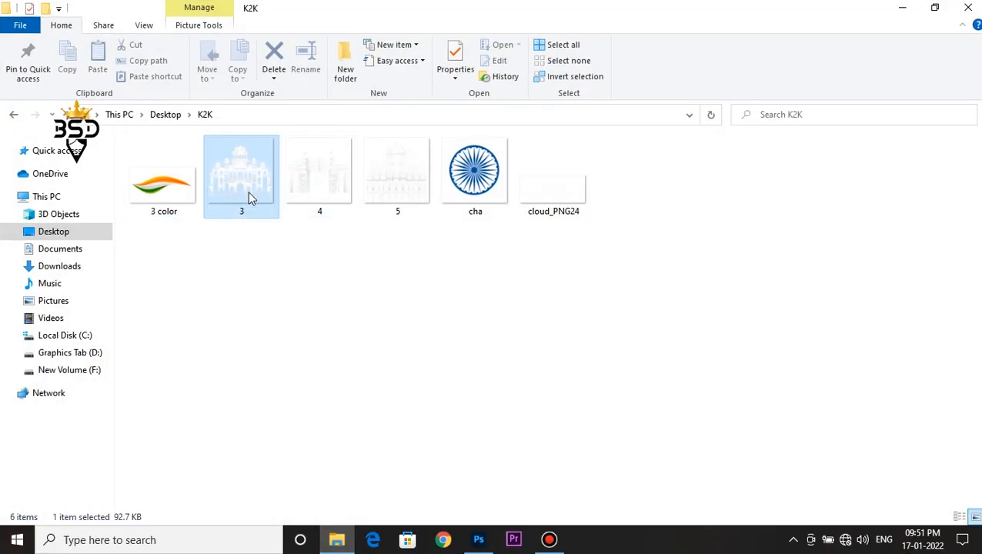
pyautogui.keyDown('ctrl'); pyautogui.click(407, 198); pyautogui.keyUp('ctrl')
pyautogui.moveTo(231, 188); pyautogui.dragTo(400, 326)
pyautogui.press('Return')
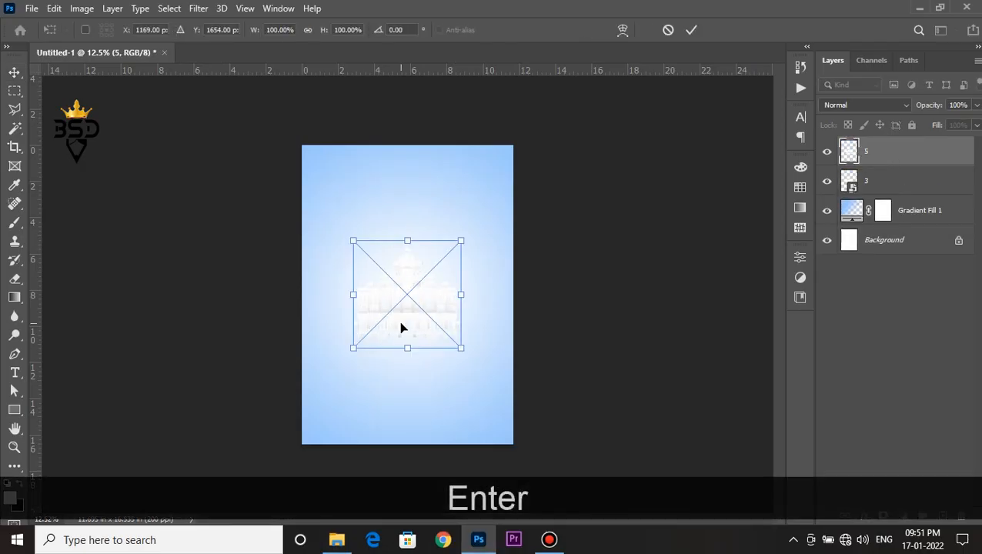
pyautogui.press('Return')
# Step: Move both building layers, 5 and 3, together to the upper left part of the canvas
pyautogui.scroll(4, 401, 298)
pyautogui.keyDown('ctrl'); pyautogui.click(877, 178); pyautogui.keyUp('ctrl')
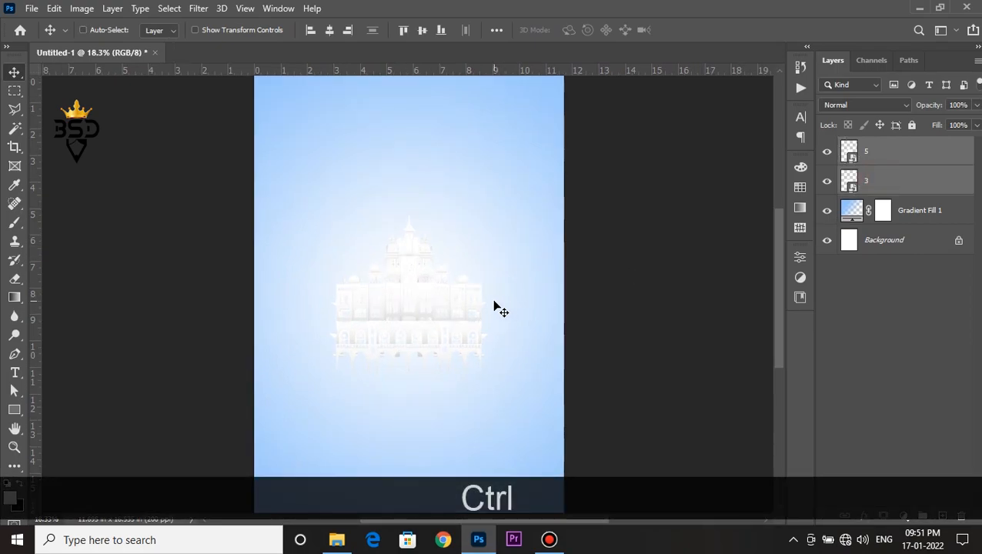
pyautogui.hotkey('ctrl', 't')
pyautogui.moveTo(443, 309); pyautogui.dragTo(370, 210)
pyautogui.press('Return')
# Step: Move building 5 beside building 3 on the canvas's right half, with their bases level
pyautogui.scroll(3, 346, 185)
pyautogui.rightClick(336, 164)
pyautogui.click(342, 164)
pyautogui.moveTo(336, 164); pyautogui.dragTo(576, 170)
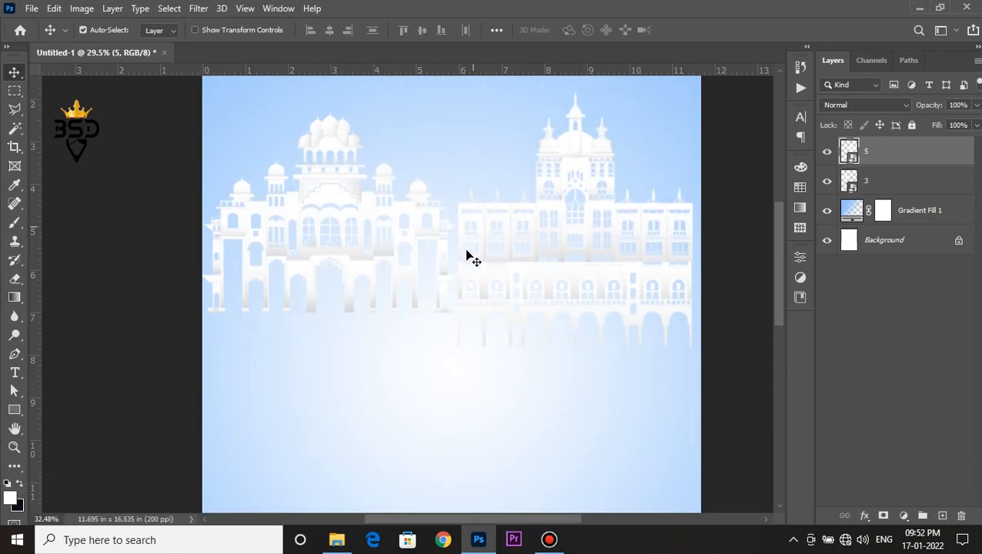
pyautogui.scroll(3, 466, 255)
pyautogui.moveTo(455, 319); pyautogui.dragTo(404, 283)
pyautogui.scroll(-4, 462, 254)
pyautogui.scroll(2, 412, 229)
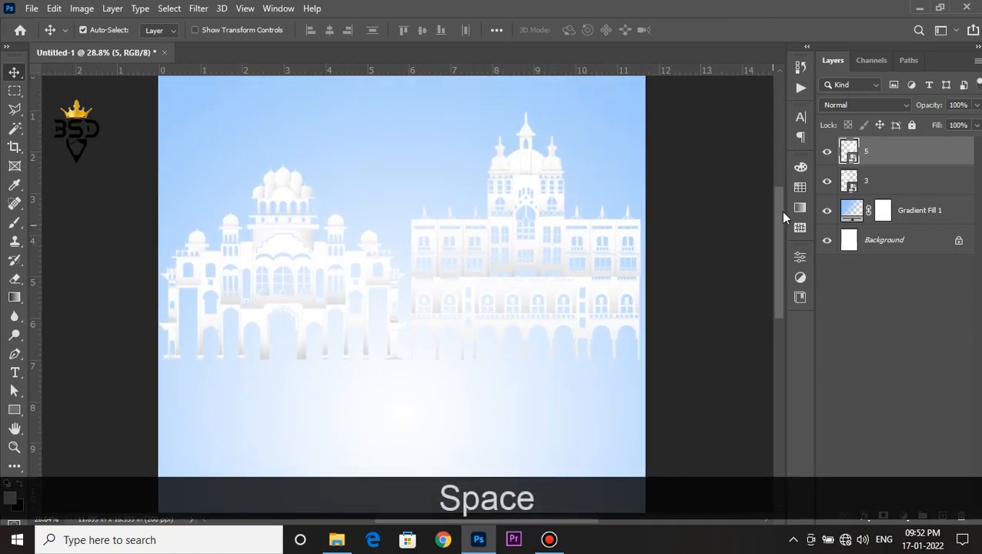
# Step: Scale building layers 5 and 3 together to about 104% so they span the full canvas width
pyautogui.keyDown('ctrl'); pyautogui.click(876, 180); pyautogui.keyUp('ctrl')
pyautogui.hotkey('ctrl', 't')
pyautogui.moveTo(643, 358); pyautogui.dragTo(652, 368)
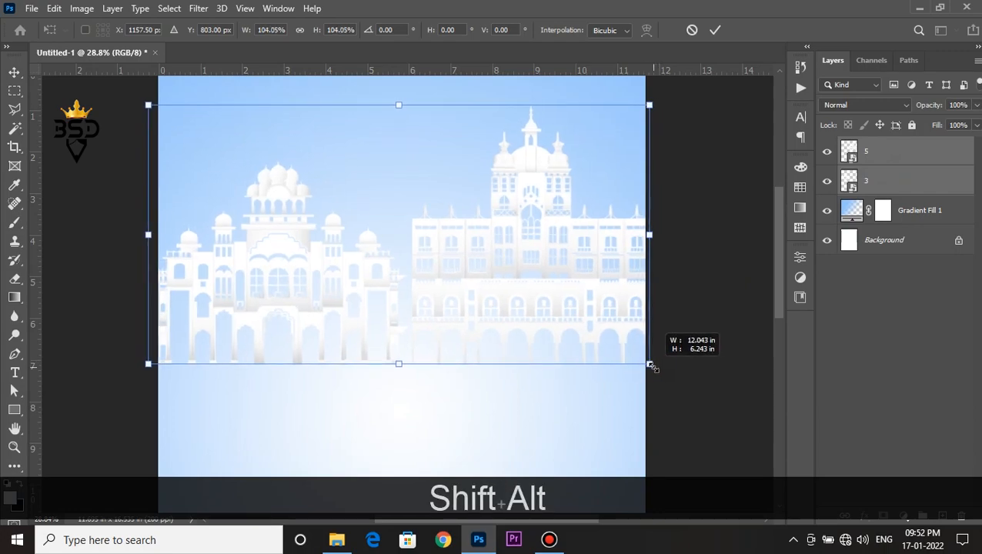
pyautogui.press('Return')
pyautogui.hotkey('ctrl', '0')
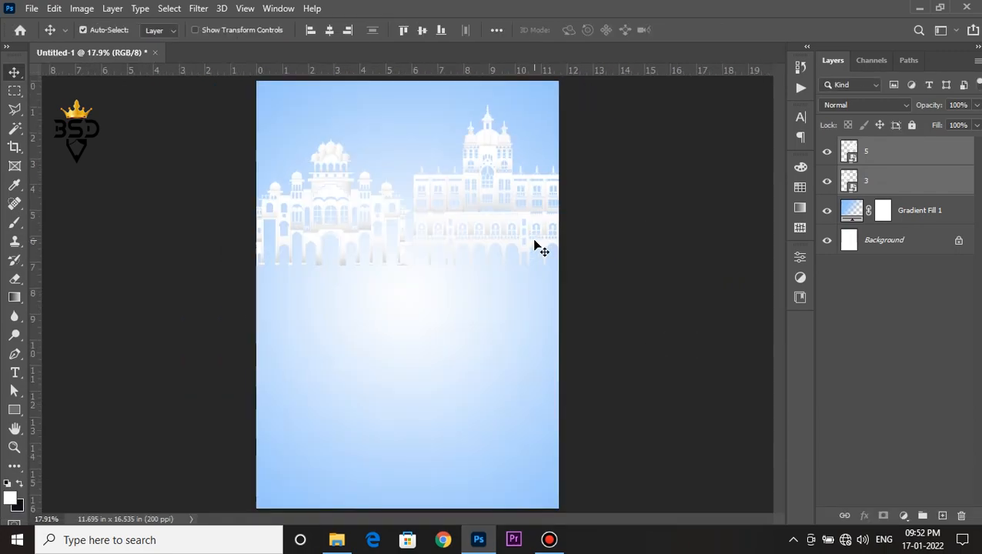
# Step: Shift both building layers down about 1.13 in and left about 0.115 in, to the middle of the canvas height
pyautogui.moveTo(492, 204); pyautogui.dragTo(529, 300)
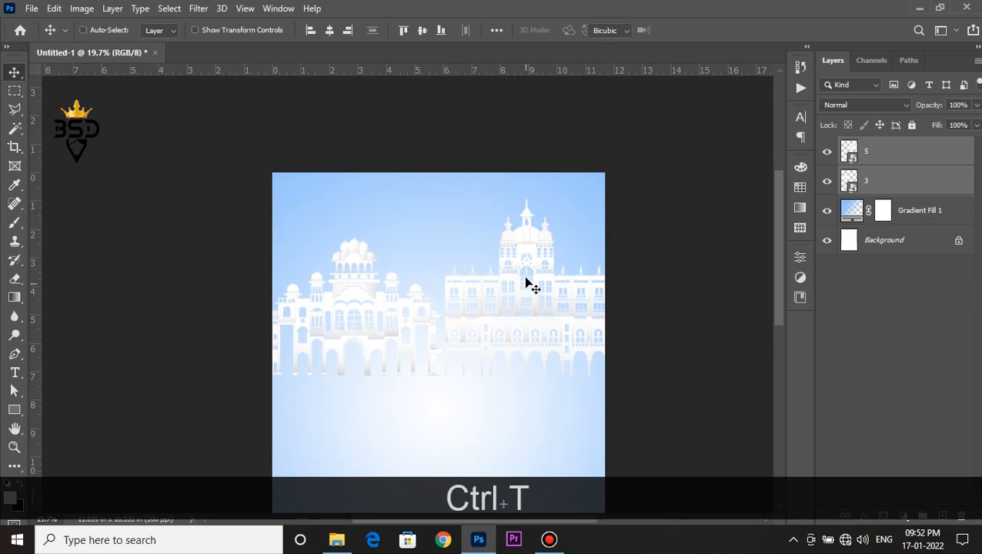
pyautogui.hotkey('ctrl', 't')
pyautogui.scroll(-4, 525, 283)
pyautogui.moveTo(474, 224); pyautogui.dragTo(472, 246)
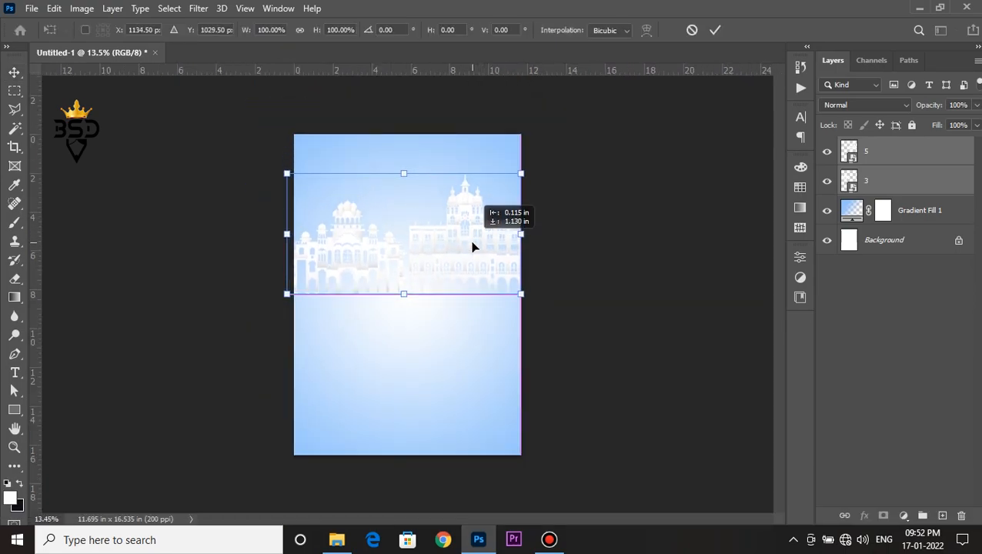
pyautogui.press('Return')
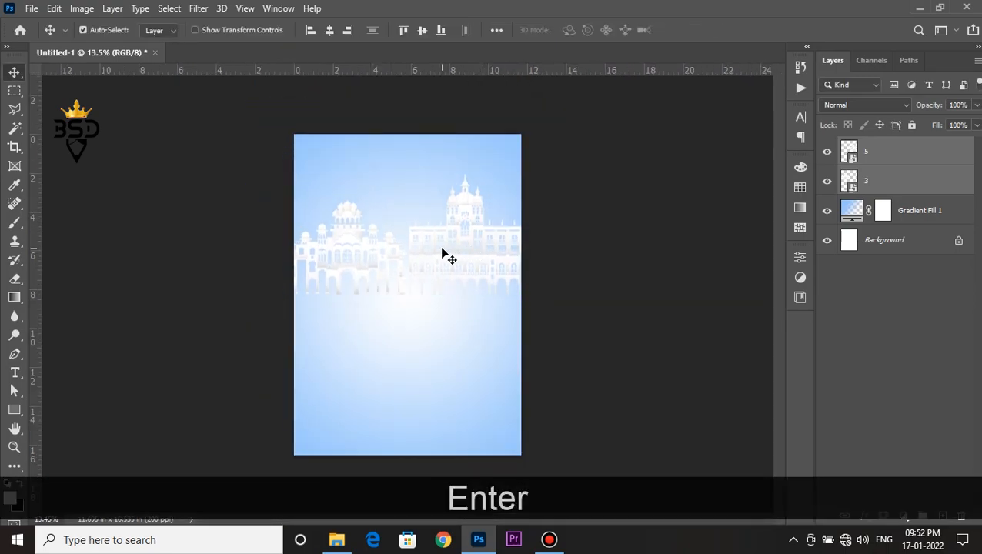
pyautogui.hotkey('ctrl', '0')
# Step: Set the scale of the Gradient Fill 1 layer's radial gradient to 125%
pyautogui.doubleClick(851, 210)
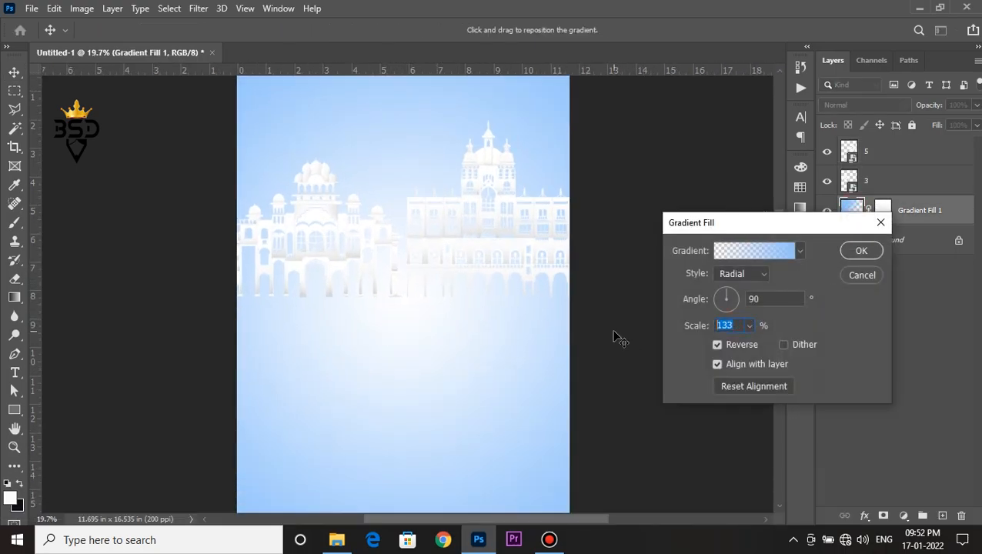
pyautogui.write('125')
pyautogui.click(840, 257)
pyautogui.scroll(-2, 449, 212)
pyautogui.scroll(1, 431, 214)
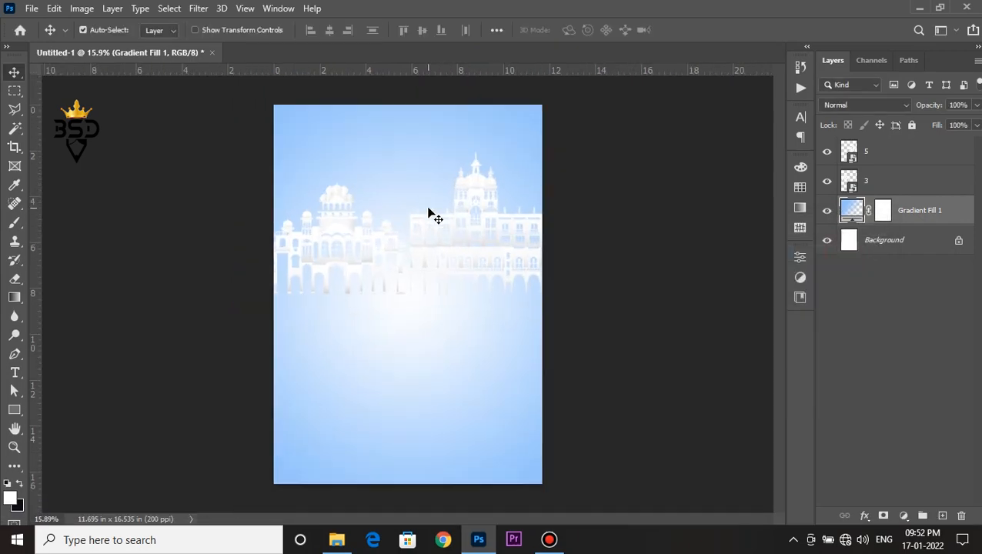
# Step: Add a new layer above the buildings and paint a soft white glow over their lower centre with an 1800 px brush
pyautogui.click(910, 161)
pyautogui.click(940, 514)
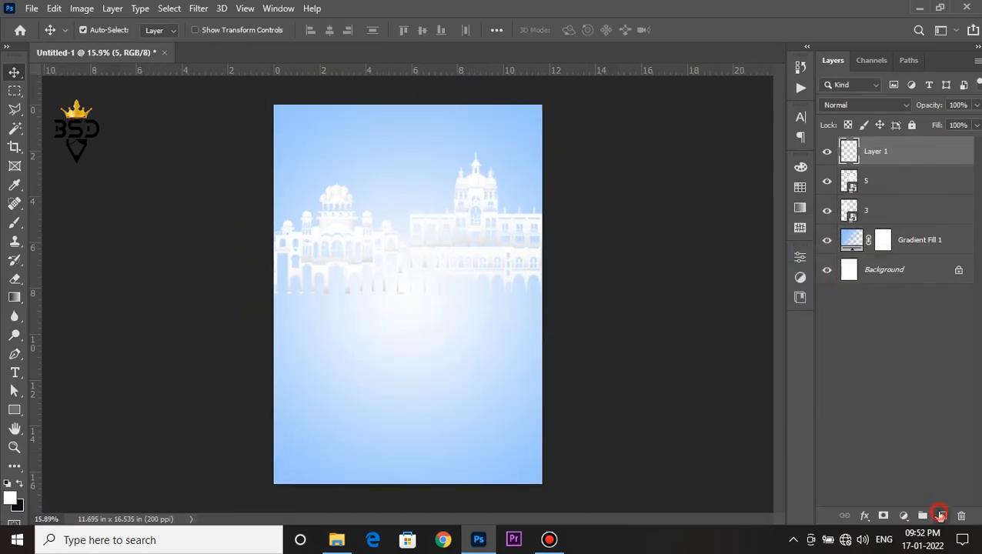
pyautogui.press('b')
pyautogui.press(']')
pyautogui.press(']')
pyautogui.press(']')
pyautogui.press(']')
pyautogui.press(']')
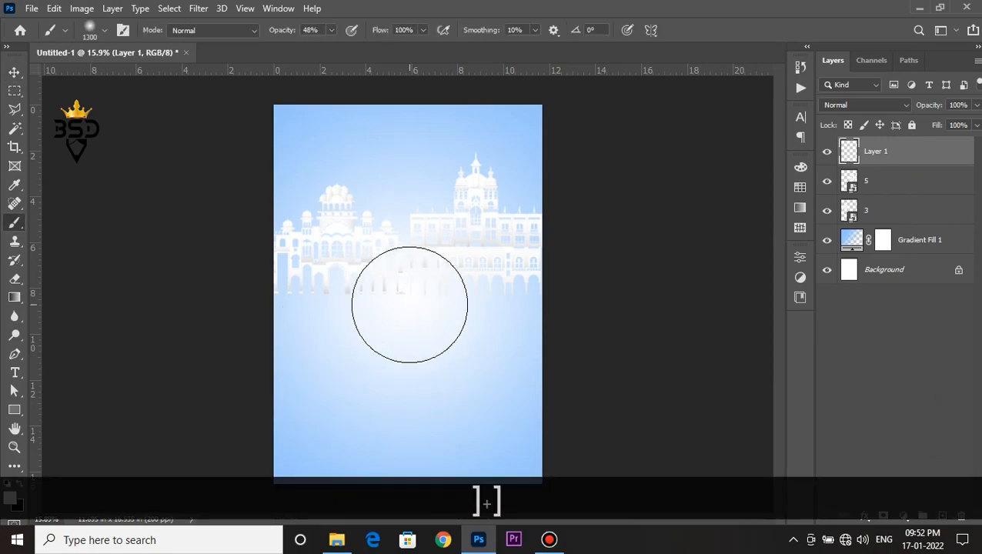
pyautogui.press(']')
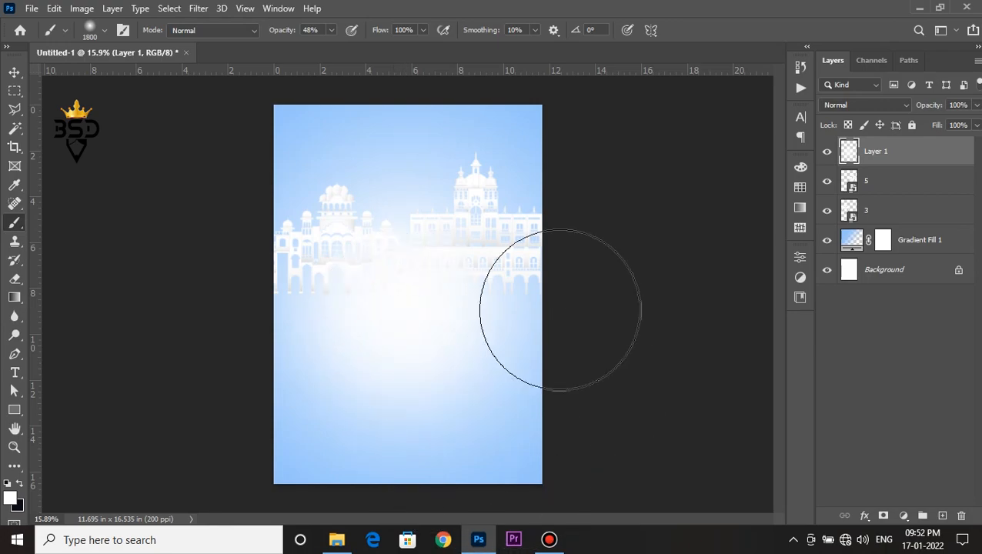
# Step: Compare the composition with the white glow layer hidden and shown
pyautogui.press('v')
pyautogui.scroll(5, 399, 242)
pyautogui.moveTo(396, 247); pyautogui.dragTo(418, 254)
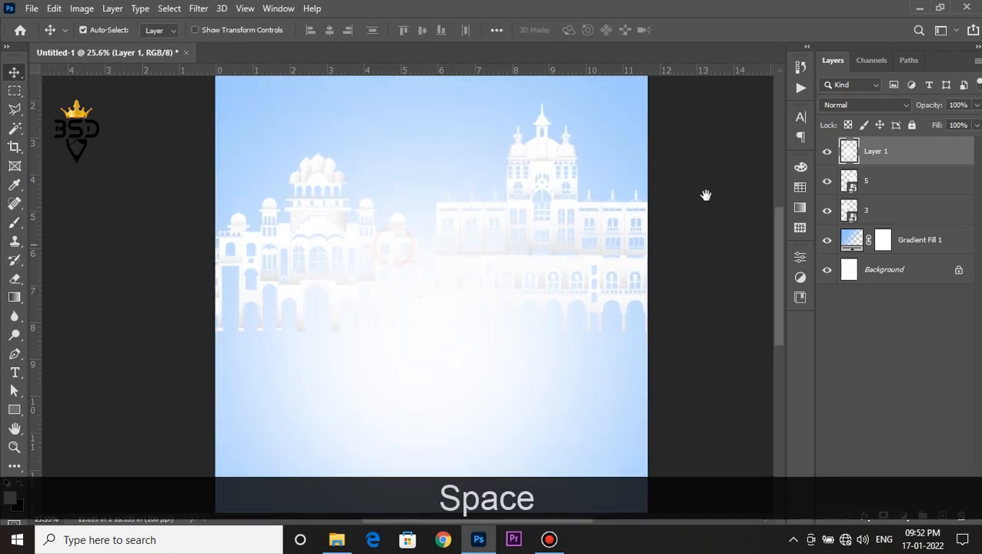
pyautogui.click(823, 153)
pyautogui.click(824, 153)
pyautogui.scroll(-6, 563, 178)
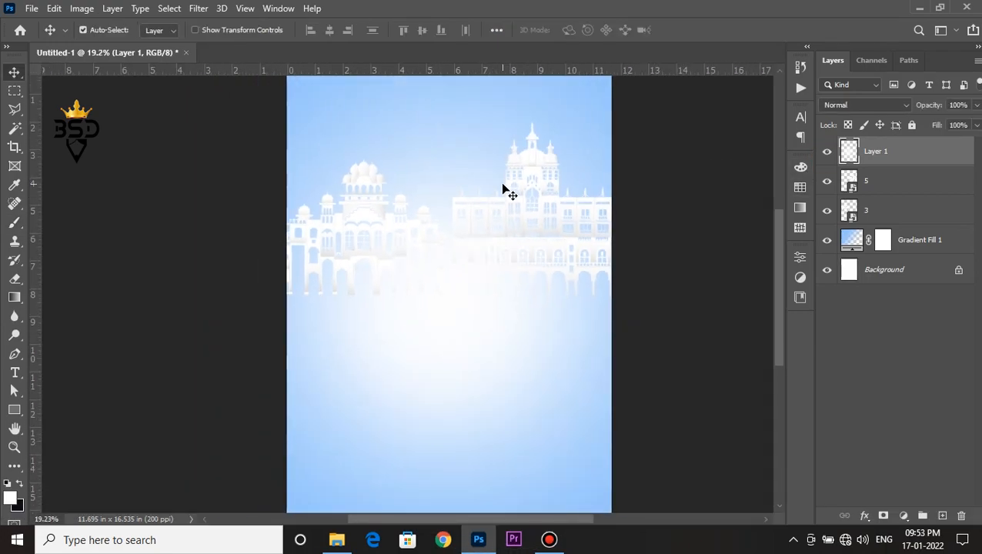
pyautogui.scroll(1, 443, 209)
pyautogui.moveTo(441, 217); pyautogui.dragTo(443, 235)
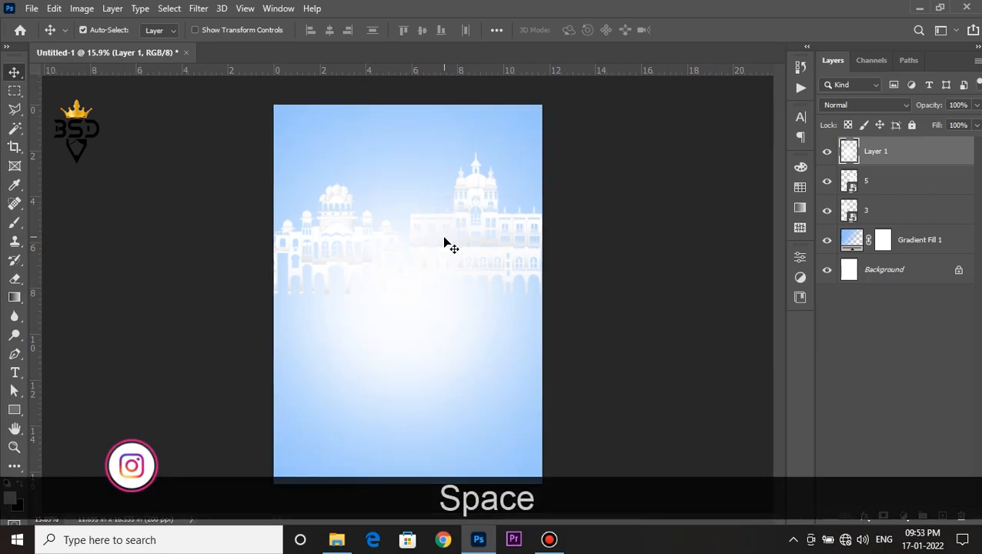
# Step: Nudge building layers 5 and 3 together slightly downward
pyautogui.click(874, 178)
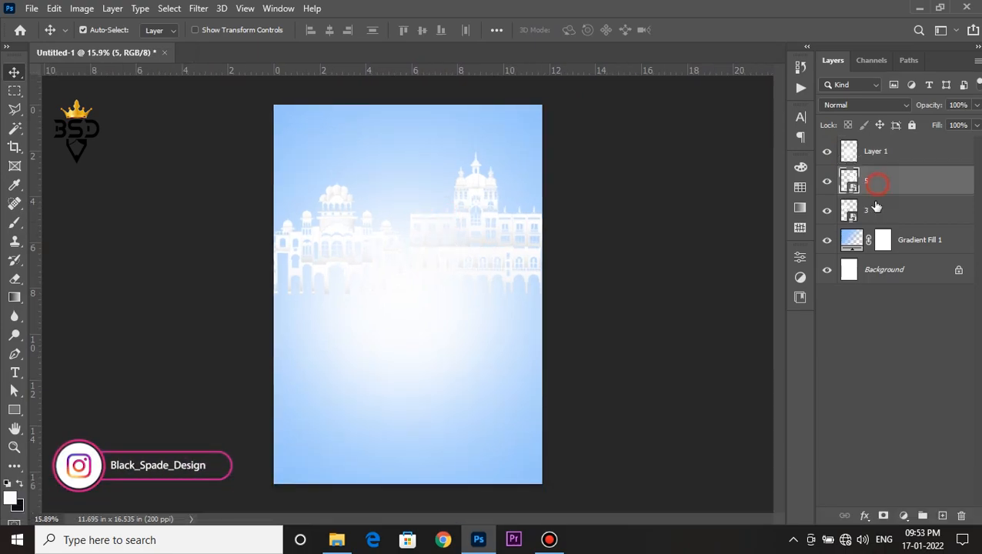
pyautogui.keyDown('ctrl'); pyautogui.click(872, 210); pyautogui.keyUp('ctrl')
pyautogui.press('Down')
pyautogui.press('Down')
pyautogui.press('Down')
pyautogui.press('Down')
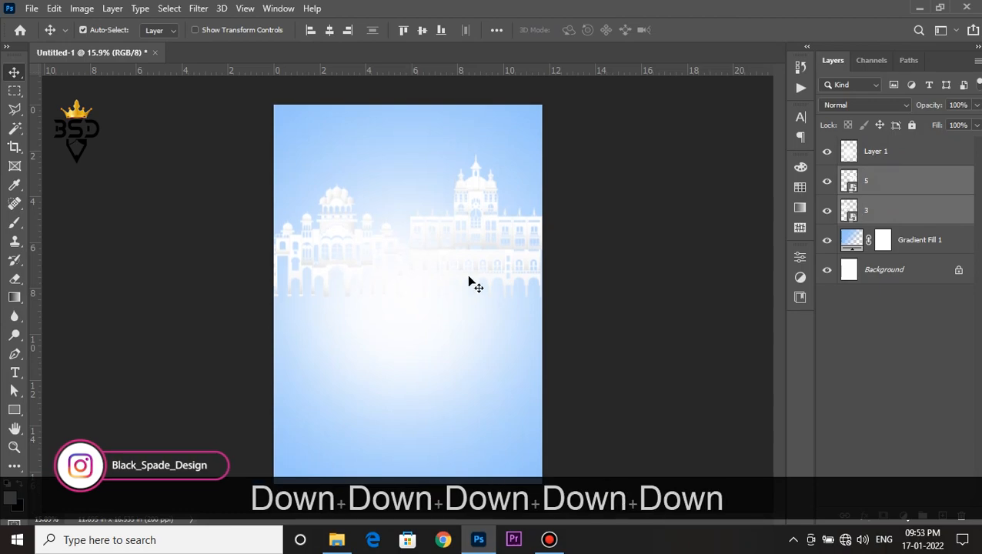
pyautogui.scroll(-2, 410, 265)
pyautogui.scroll(3, 410, 284)
pyautogui.press('space')
pyautogui.moveTo(410, 292); pyautogui.dragTo(458, 278)
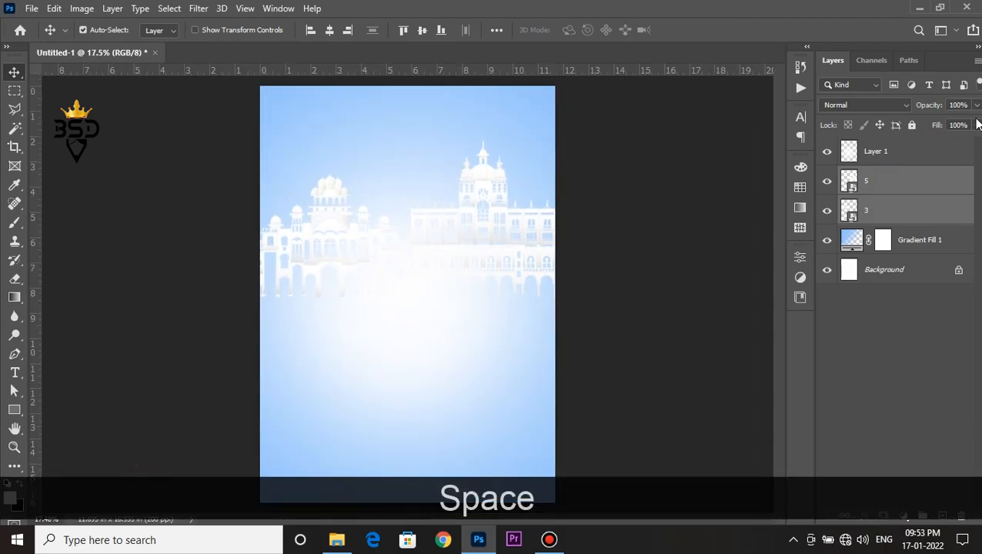
# Step: Place the cha wheel image from the K2K folder above Layer 1 and enlarge it at the centre of the canvas
pyautogui.click(912, 159)
pyautogui.click(336, 539)
pyautogui.click(471, 196)
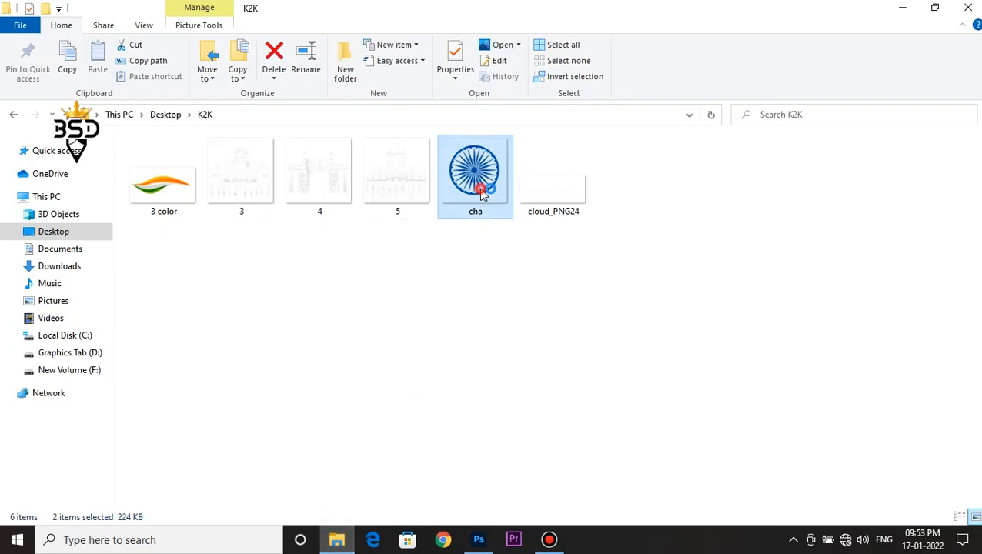
pyautogui.moveTo(468, 198); pyautogui.dragTo(403, 271)
pyautogui.moveTo(482, 222); pyautogui.dragTo(504, 200)
pyautogui.press('Return')
pyautogui.scroll(-4, 418, 238)
pyautogui.scroll(6, 418, 239)
# Step: Apply the Alien Skin Eye Candy 7 Extrude effect to the wheel with 55% smoothness
pyautogui.click(197, 9)
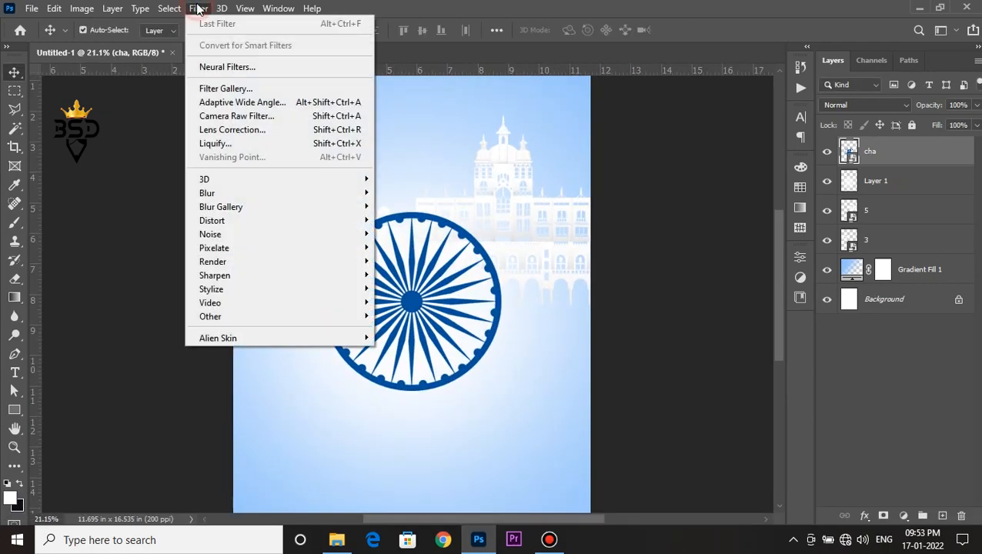
pyautogui.moveTo(355, 340)
pyautogui.click(405, 339)
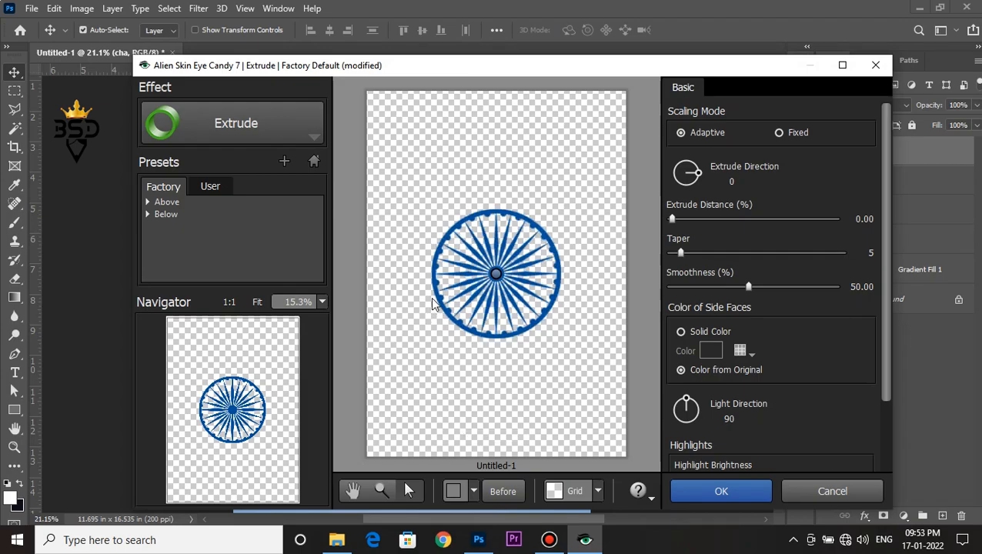
pyautogui.scroll(2, 522, 296)
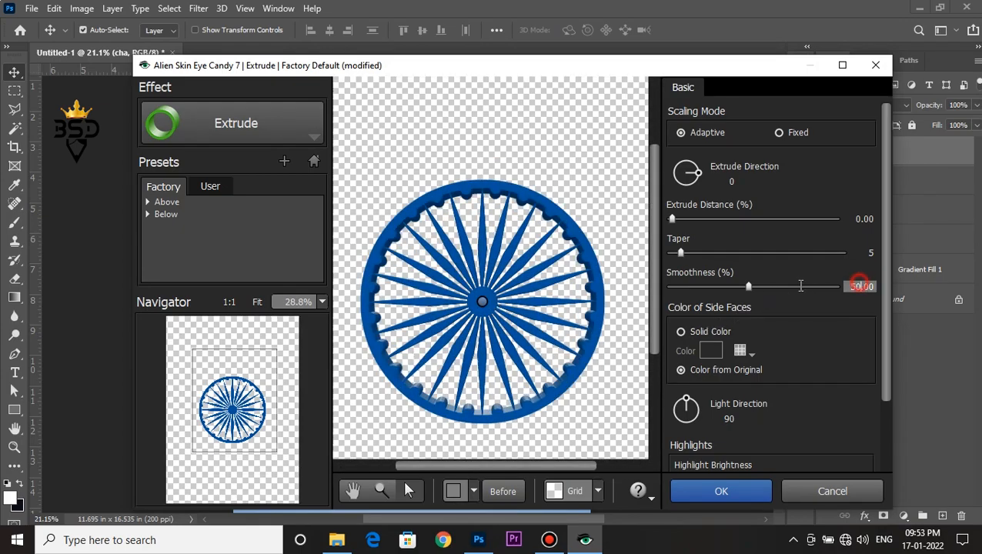
pyautogui.write('55')
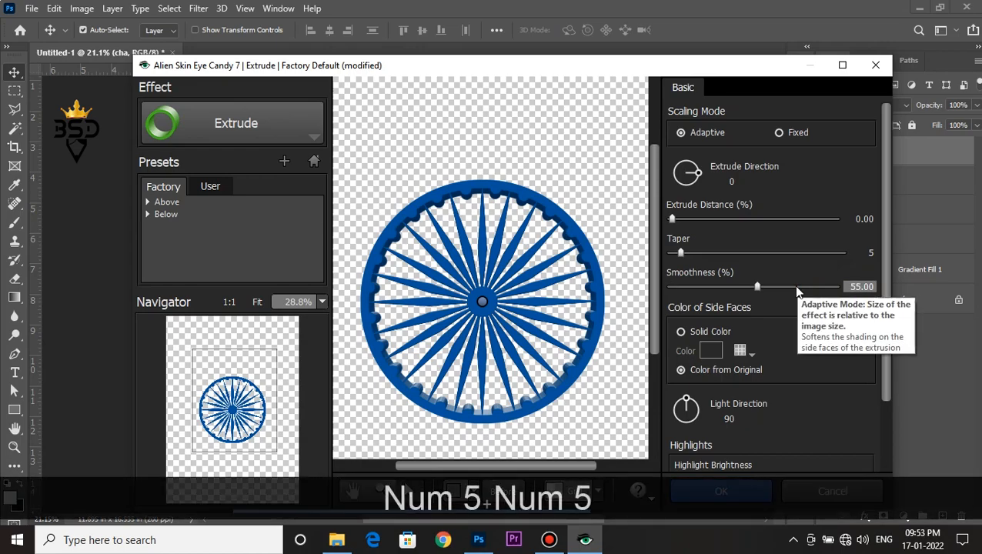
pyautogui.click(806, 272)
pyautogui.scroll(-1, 622, 347)
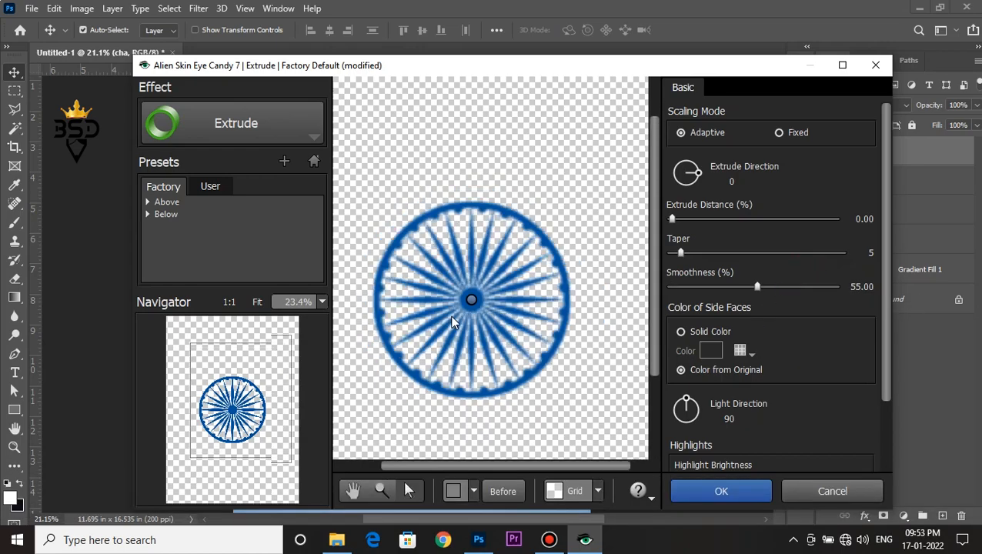
pyautogui.click(751, 493)
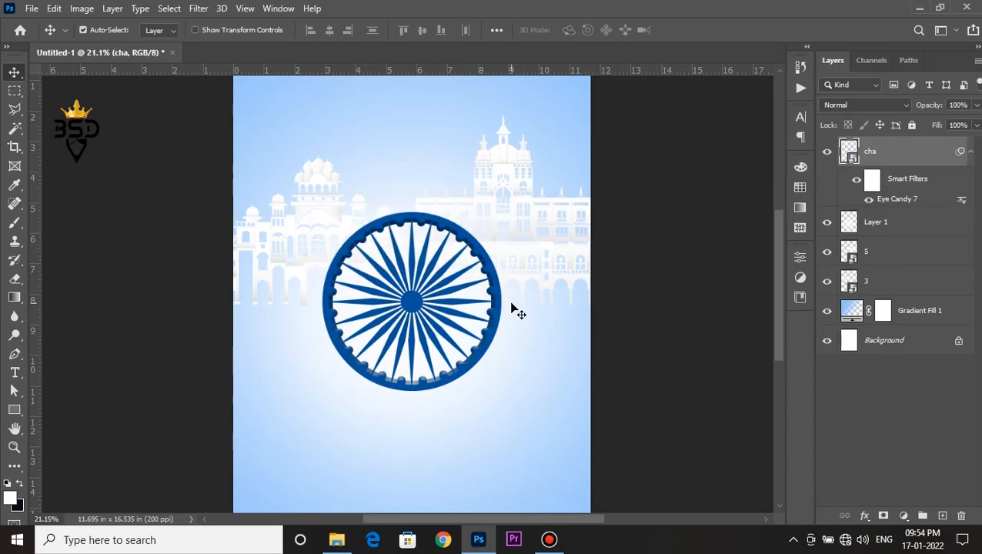
pyautogui.scroll(-3, 445, 303)
pyautogui.scroll(2, 494, 283)
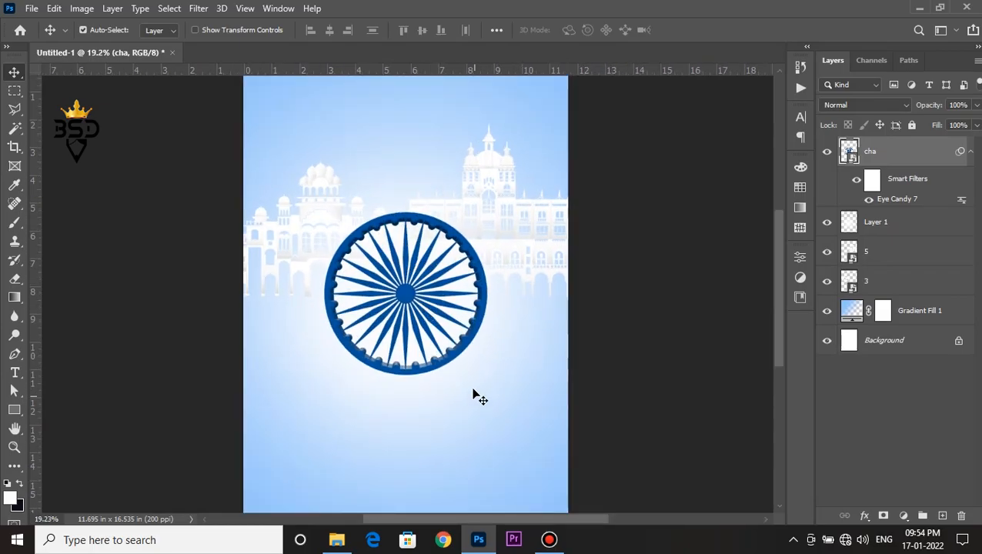
# Step: Place the 3 color wave image, scale it to about 133% and position it across the wheel's bottom from the left edge
pyautogui.click(336, 539)
pyautogui.moveTo(165, 181); pyautogui.dragTo(333, 364)
pyautogui.moveTo(418, 305); pyautogui.dragTo(362, 373)
pyautogui.moveTo(500, 279); pyautogui.dragTo(533, 257)
pyautogui.moveTo(344, 355); pyautogui.dragTo(390, 324)
pyautogui.scroll(-1, 341, 373)
pyautogui.scroll(1, 340, 372)
pyautogui.moveTo(576, 401); pyautogui.dragTo(615, 416)
pyautogui.moveTo(384, 314); pyautogui.dragTo(390, 312)
pyautogui.press('Return')
pyautogui.scroll(-1, 391, 317)
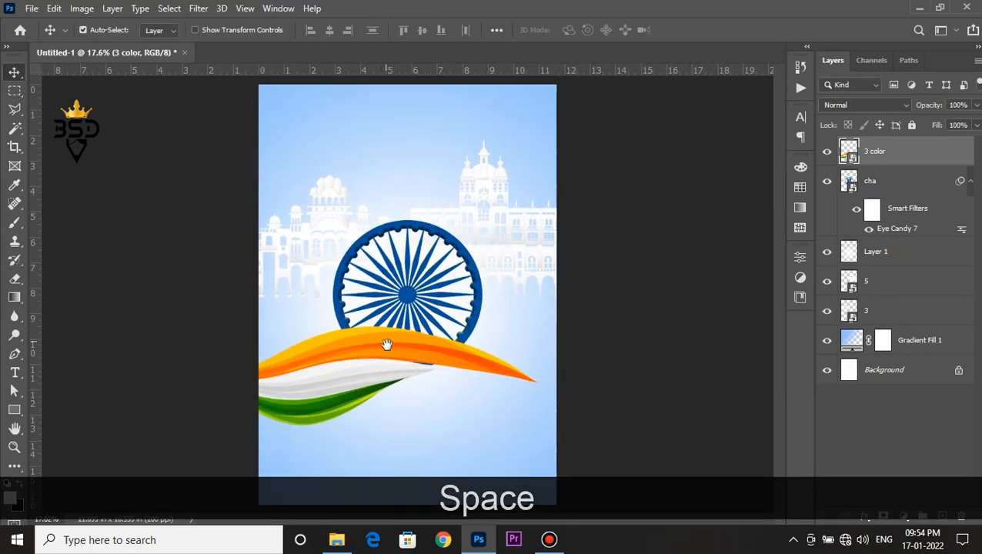
# Step: Duplicate the 3 color wave layer and put the copy beneath the cha wheel layer
pyautogui.hotkey('ctrl', 'j')
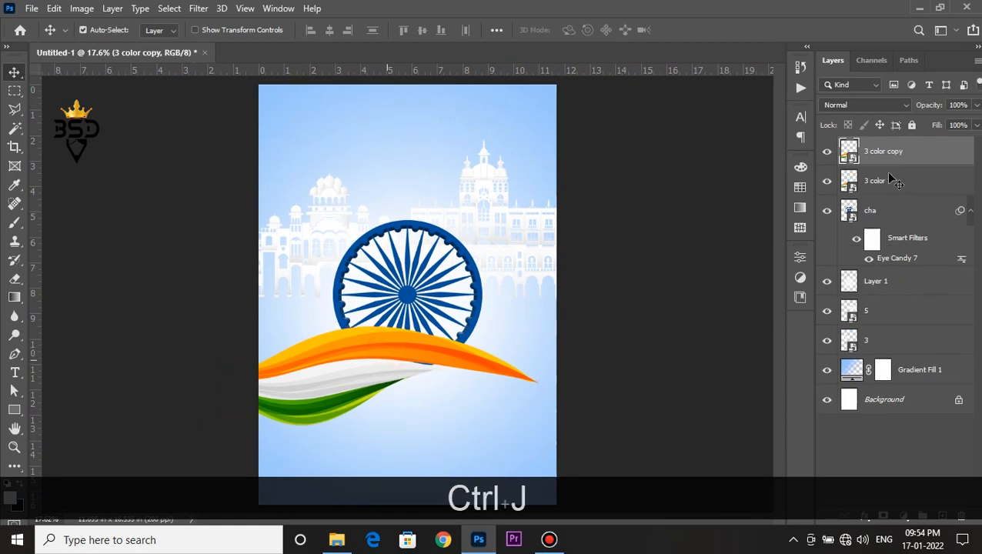
pyautogui.moveTo(894, 151); pyautogui.dragTo(885, 262)
# Step: Flip the 3 color copy wave horizontally, scale it to about 95% and position it behind the wheel across the canvas's right edge
pyautogui.hotkey('ctrl', 't')
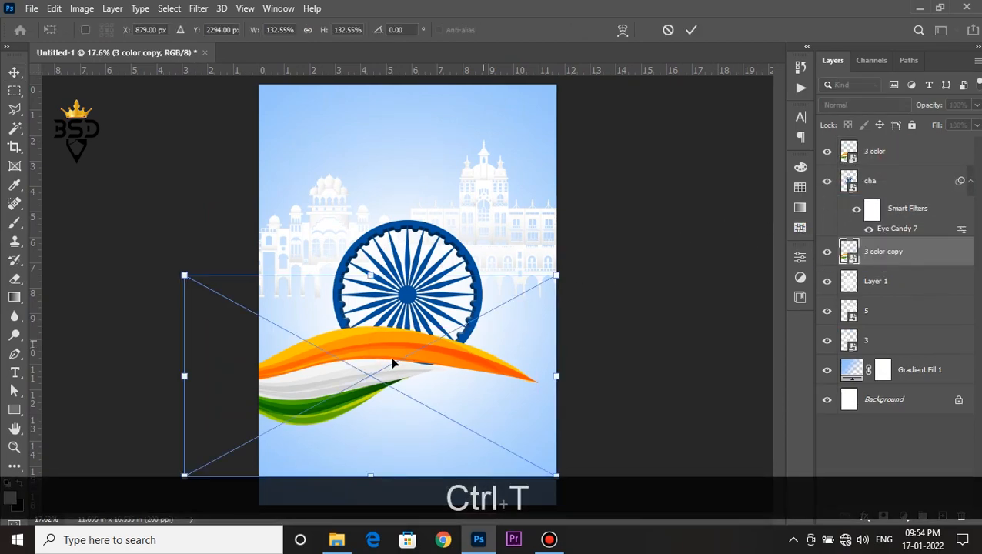
pyautogui.rightClick(389, 352)
pyautogui.click(421, 324)
pyautogui.moveTo(385, 344); pyautogui.dragTo(559, 274)
pyautogui.moveTo(741, 193); pyautogui.dragTo(690, 225)
pyautogui.moveTo(633, 284); pyautogui.dragTo(592, 288)
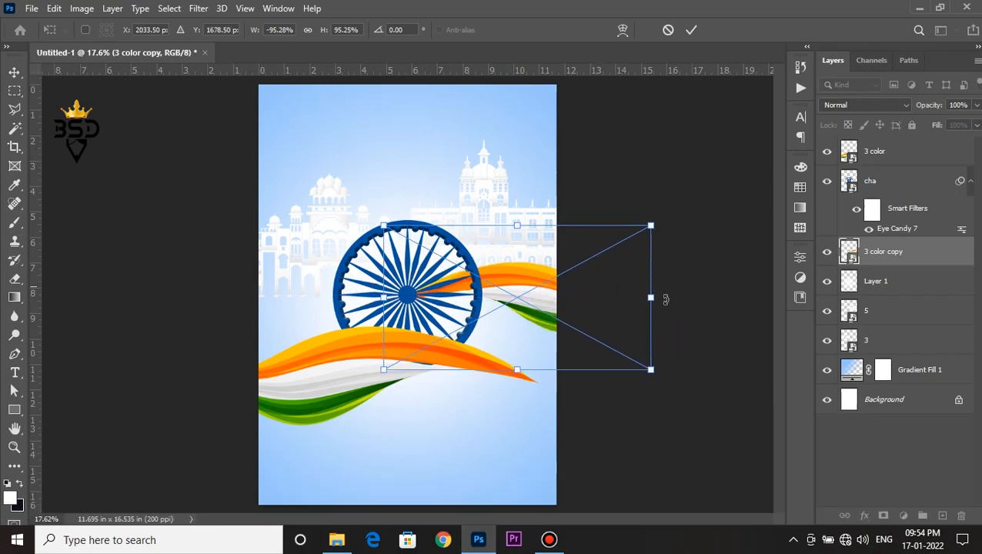
pyautogui.press('Return')
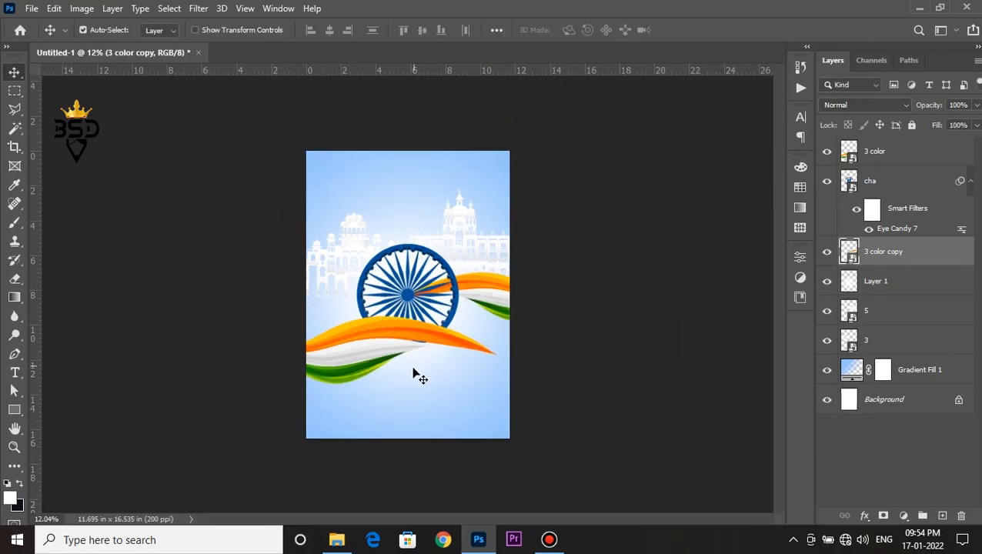
# Step: Place the cloud_PNG24 image at about 48% over the wheel's lower left and move its layer beneath the 3 color layer
pyautogui.scroll(2, 396, 348)
pyautogui.press('space')
pyautogui.moveTo(392, 344); pyautogui.dragTo(392, 349)
pyautogui.click(909, 155)
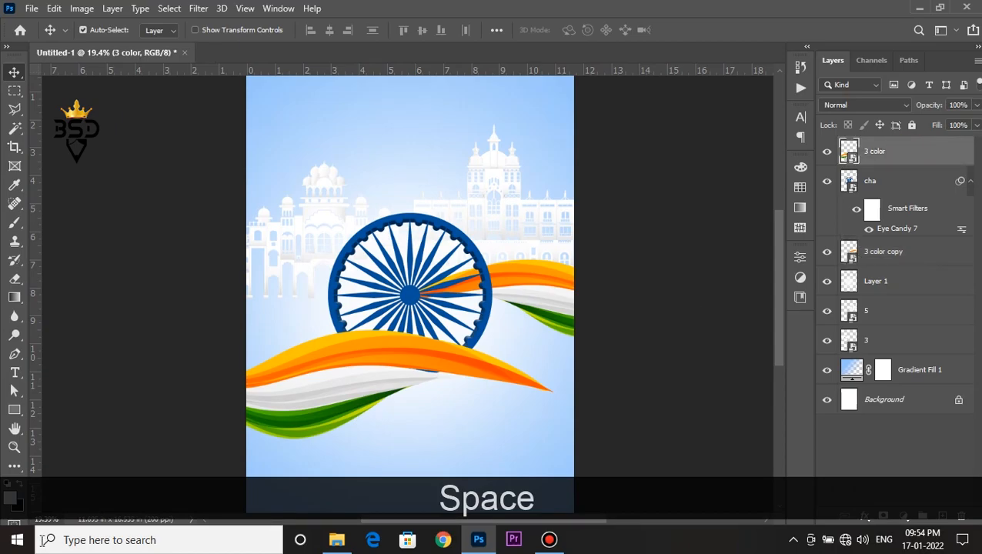
pyautogui.click(336, 540)
pyautogui.click(542, 202)
pyautogui.moveTo(542, 202); pyautogui.dragTo(472, 147)
pyautogui.scroll(2, 475, 162)
pyautogui.press('space')
pyautogui.moveTo(609, 205); pyautogui.dragTo(462, 261)
pyautogui.moveTo(391, 342)
pyautogui.mouseDown()
pyautogui.moveTo(378, 339)
pyautogui.moveTo(388, 339)
pyautogui.mouseUp()
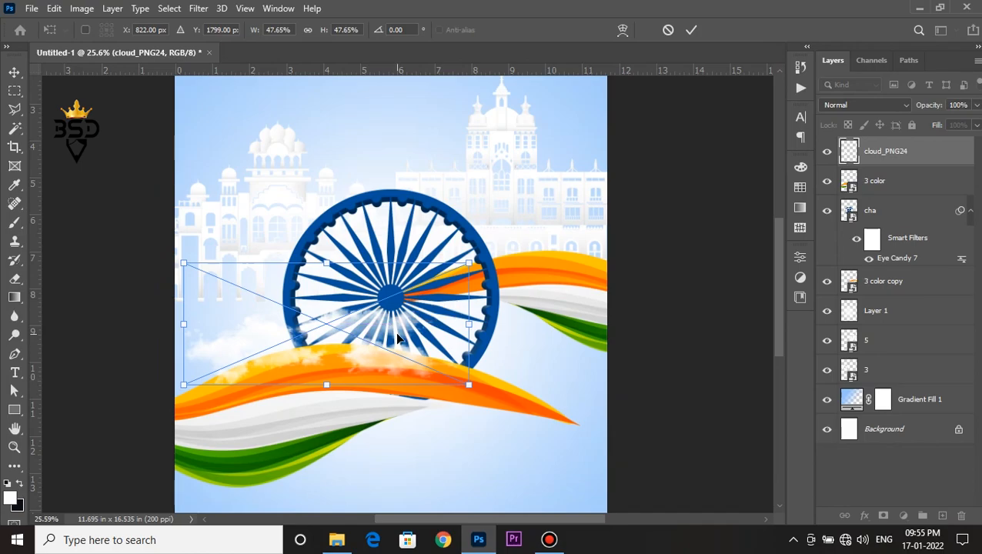
pyautogui.press('Return')
pyautogui.moveTo(872, 157); pyautogui.dragTo(870, 196)
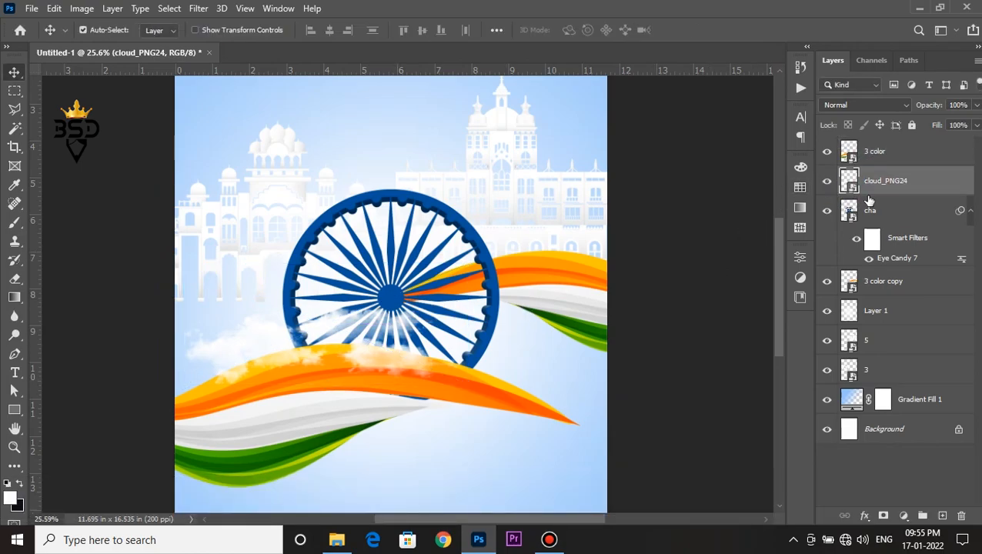
# Step: Duplicate the cloud, scale the copy to about 44% and position it in the sky above the right monument
pyautogui.scroll(-2, 314, 336)
pyautogui.hotkey('ctrl', 'j')
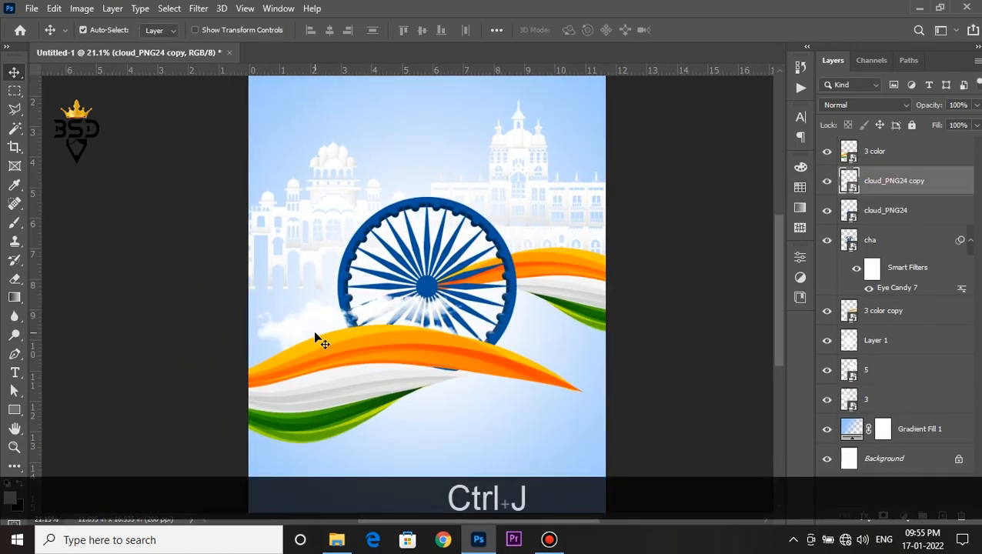
pyautogui.hotkey('ctrl', 't')
pyautogui.moveTo(425, 305); pyautogui.dragTo(511, 165)
pyautogui.scroll(2, 513, 122)
pyautogui.moveTo(581, 121); pyautogui.dragTo(561, 127)
pyautogui.moveTo(325, 127); pyautogui.dragTo(298, 116)
pyautogui.moveTo(384, 174); pyautogui.dragTo(391, 177)
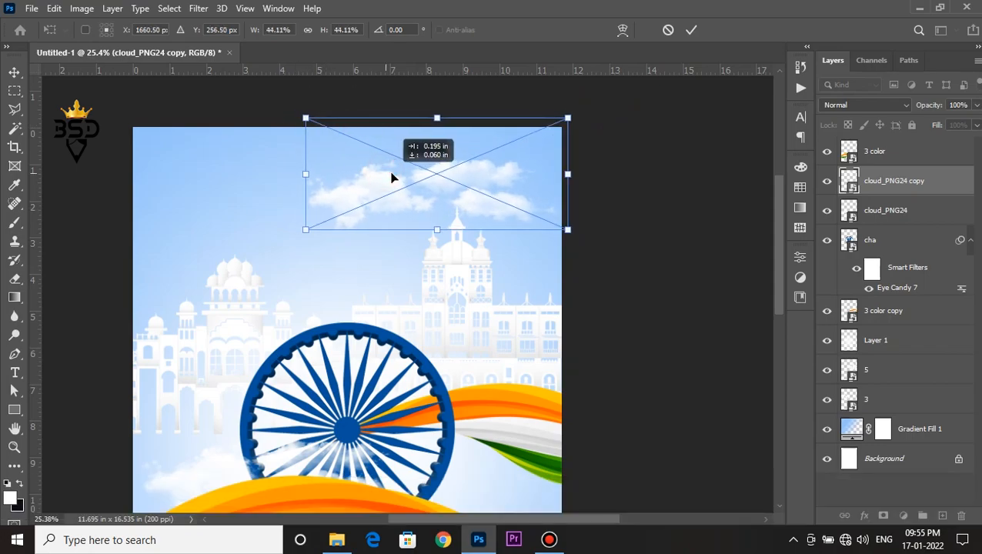
pyautogui.press('Return')
# Step: Add more cloud copies beside the wheel at the canvas's left edge and beneath the rear wave at its right edge
pyautogui.scroll(-3, 393, 185)
pyautogui.scroll(1, 382, 340)
pyautogui.moveTo(382, 340); pyautogui.dragTo(411, 258)
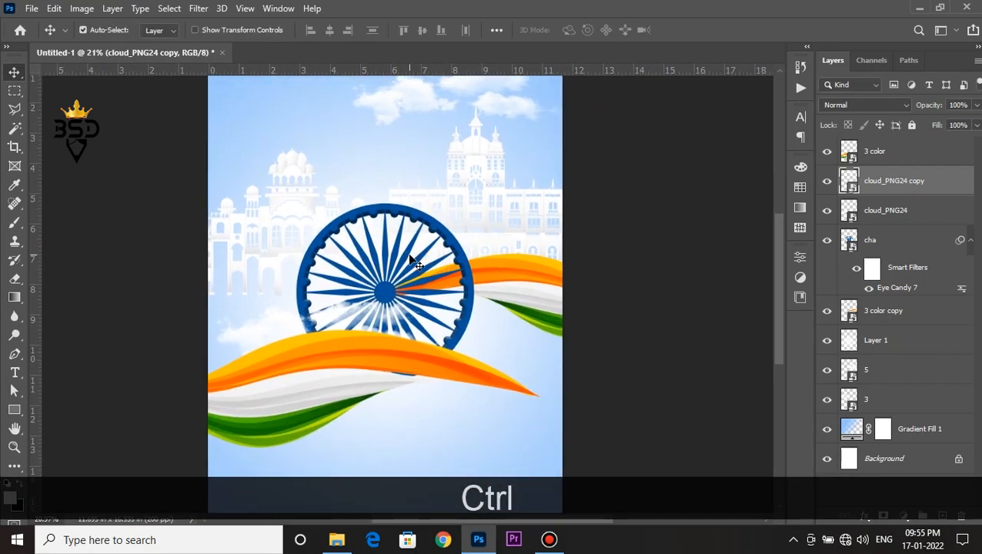
pyautogui.hotkey('ctrl', 'j')
pyautogui.hotkey('ctrl', 't')
pyautogui.moveTo(503, 123); pyautogui.dragTo(185, 276)
pyautogui.press('Return')
# Step: Flip the topmost cloud copy at the canvas's left edge beside the wheel
pyautogui.scroll(1, 477, 335)
pyautogui.scroll(11, 240, 281)
pyautogui.hotkey('ctrl', 't')
pyautogui.rightClick(237, 285)
pyautogui.click(268, 263)
pyautogui.press('Return')
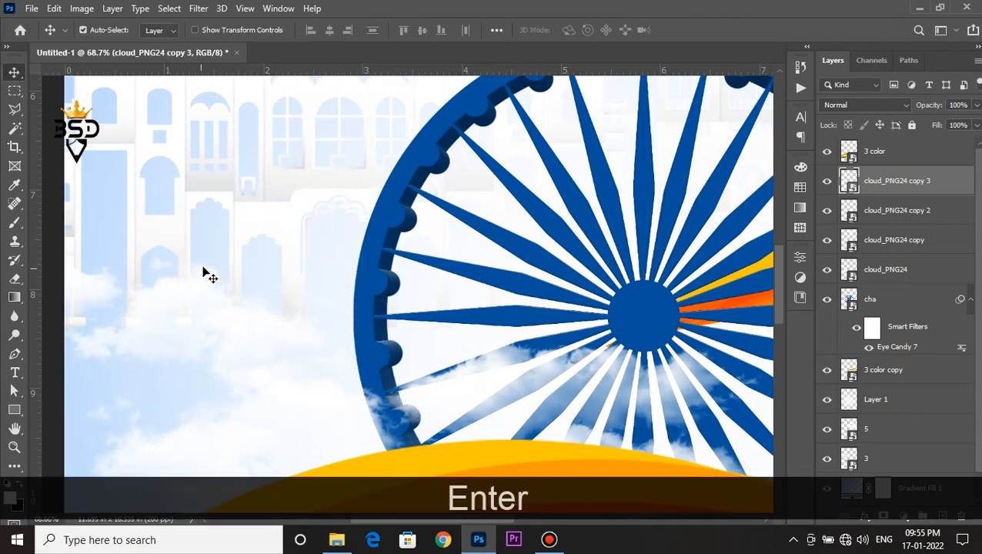
# Step: Add a layer mask to layer 3, the left monument
pyautogui.scroll(-3, 199, 266)
pyautogui.scroll(2, 161, 175)
pyautogui.click(153, 116)
pyautogui.click(185, 119)
pyautogui.click(882, 515)
# Step: Paint black on layer 3's mask with a smaller brush to hide the monument's lower edge behind the clouds
pyautogui.press('b')
pyautogui.scroll(2, 144, 324)
pyautogui.press('[')
pyautogui.press('[')
pyautogui.press('[')
pyautogui.click(145, 324)
pyautogui.press('x')
pyautogui.click(185, 311)
pyautogui.moveTo(214, 306)
pyautogui.mouseDown()
pyautogui.moveTo(308, 334)
pyautogui.moveTo(370, 325)
pyautogui.moveTo(382, 355)
pyautogui.mouseUp()
pyautogui.moveTo(131, 324)
pyautogui.mouseDown()
pyautogui.moveTo(95, 334)
pyautogui.moveTo(408, 339)
pyautogui.mouseUp()
pyautogui.scroll(-3, 263, 324)
pyautogui.press('v')
pyautogui.scroll(-3, 339, 289)
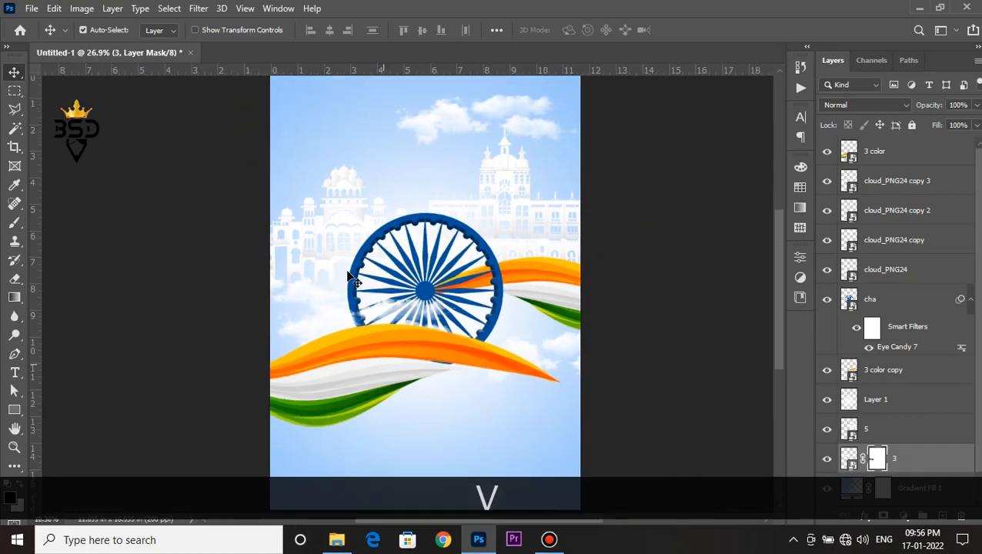
# Step: Draw a small white airplane custom shape in the sky above the left monument, on top of the 3 color layer
pyautogui.scroll(3, 412, 290)
pyautogui.moveTo(428, 335); pyautogui.dragTo(433, 311)
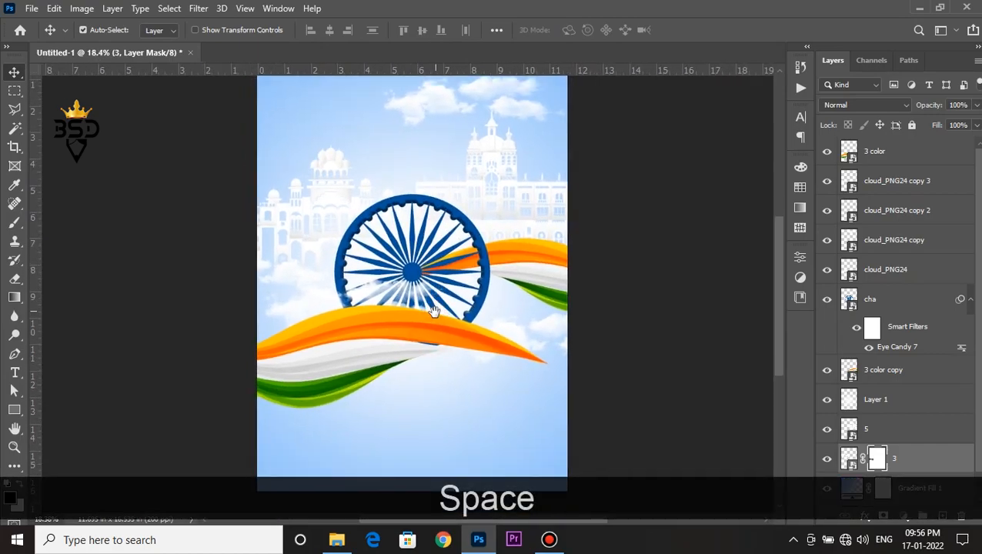
pyautogui.scroll(2, 370, 175)
pyautogui.moveTo(370, 176); pyautogui.dragTo(361, 260)
pyautogui.click(885, 151)
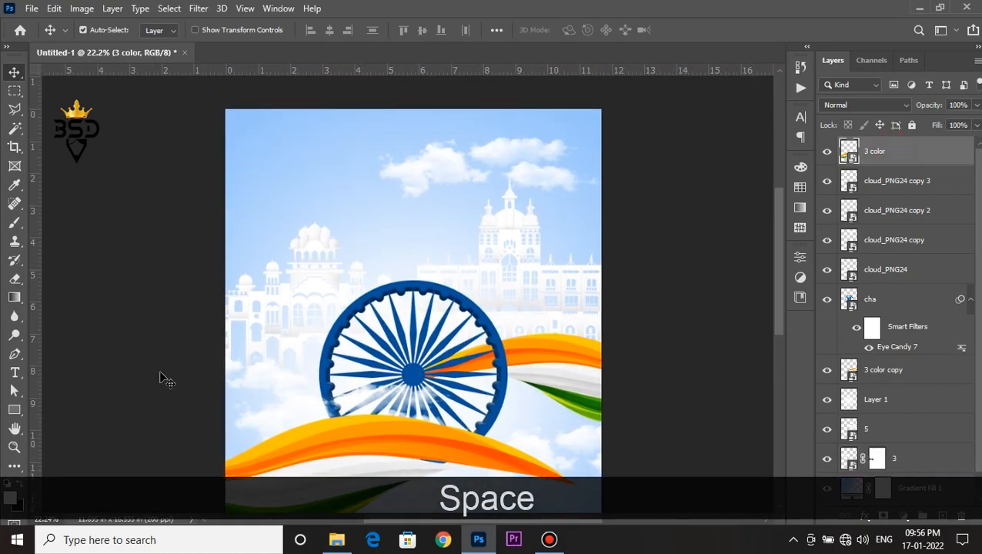
pyautogui.click(15, 412)
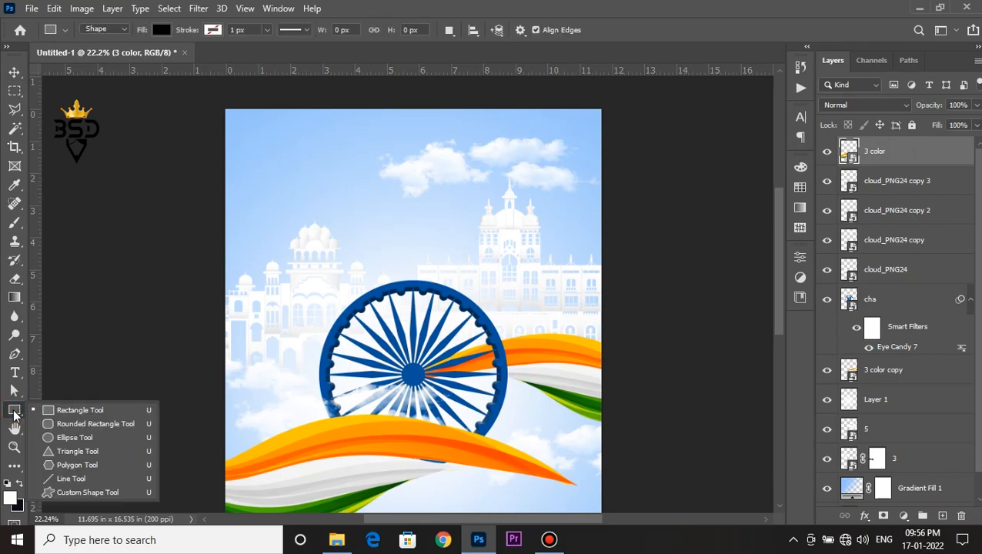
pyautogui.click(65, 490)
pyautogui.scroll(1, 240, 149)
pyautogui.moveTo(255, 163); pyautogui.dragTo(296, 187)
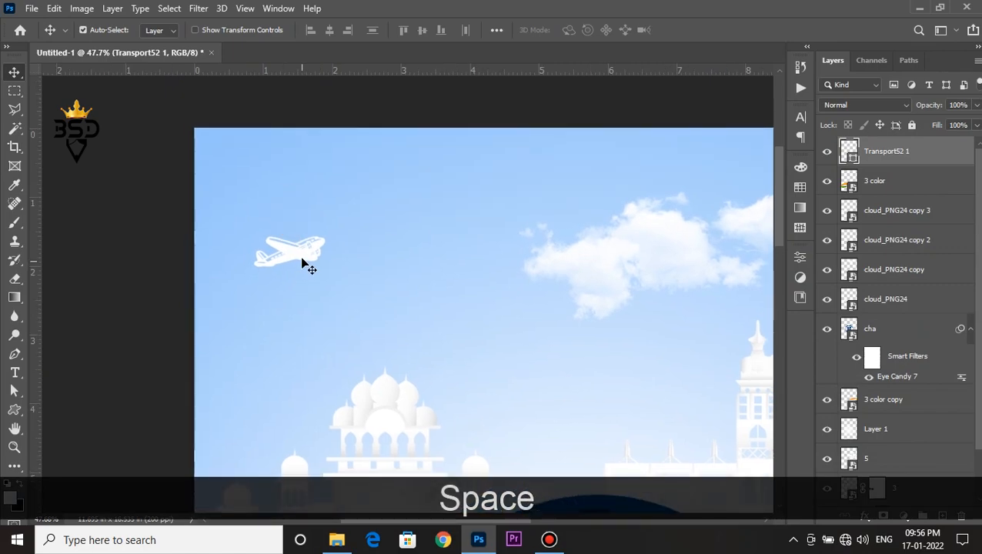
pyautogui.moveTo(307, 265); pyautogui.dragTo(320, 256)
# Step: Duplicate the airplane to its right, shrink the copy and nudge it slightly left
pyautogui.moveTo(383, 240); pyautogui.dragTo(418, 239)
pyautogui.hotkey('ctrl', 't')
pyautogui.press('Return')
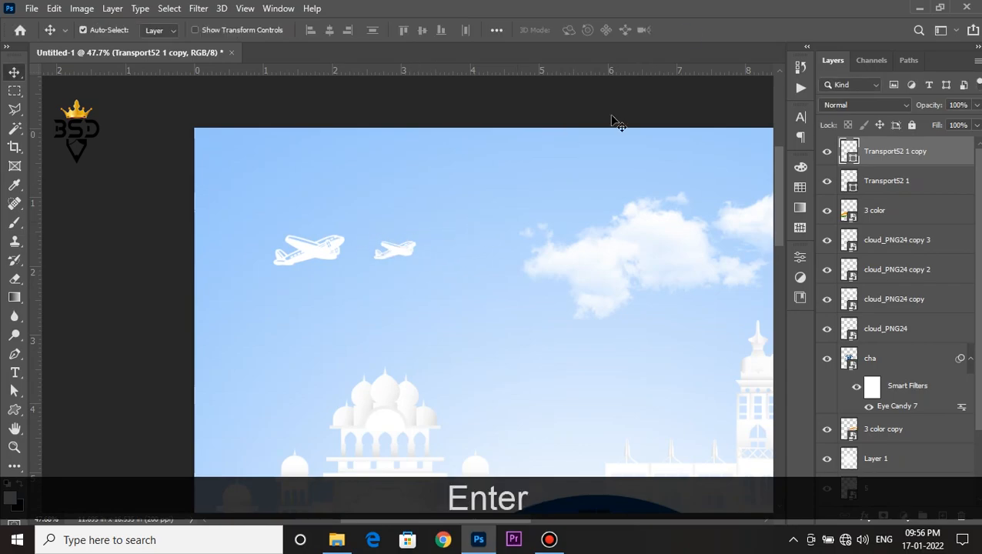
pyautogui.scroll(-3, 503, 221)
pyautogui.press('Left')
pyautogui.press('Left')
pyautogui.press('Left')
pyautogui.scroll(-3, 387, 223)
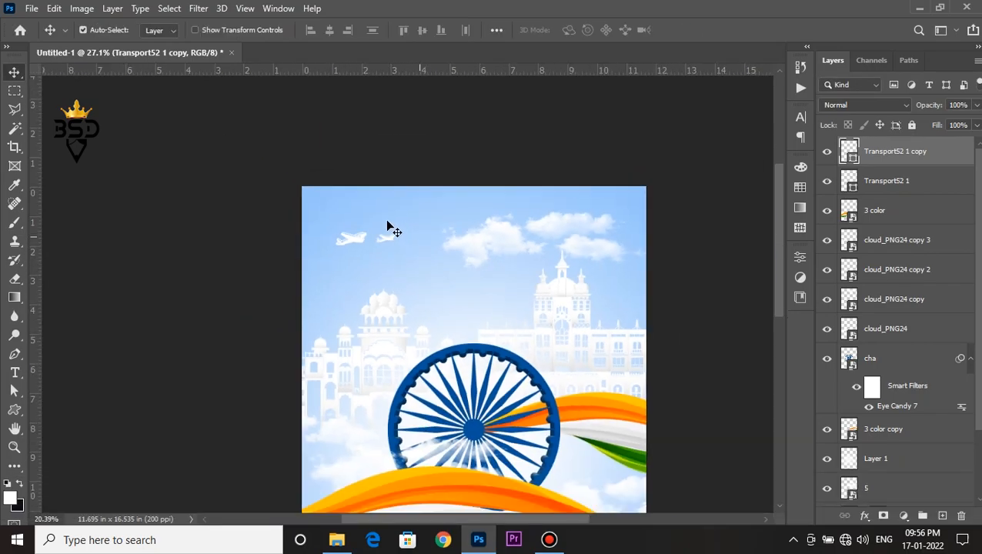
# Step: Add the white text INDIA in the empty sky below the front wave
pyautogui.scroll(3, 449, 380)
pyautogui.moveTo(448, 379); pyautogui.dragTo(449, 256)
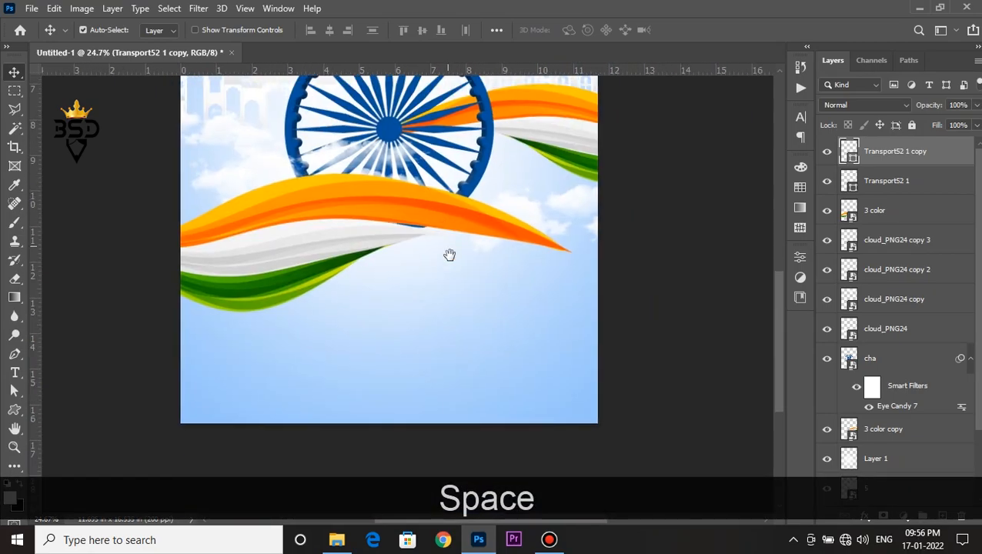
pyautogui.scroll(2, 478, 311)
pyautogui.press('t')
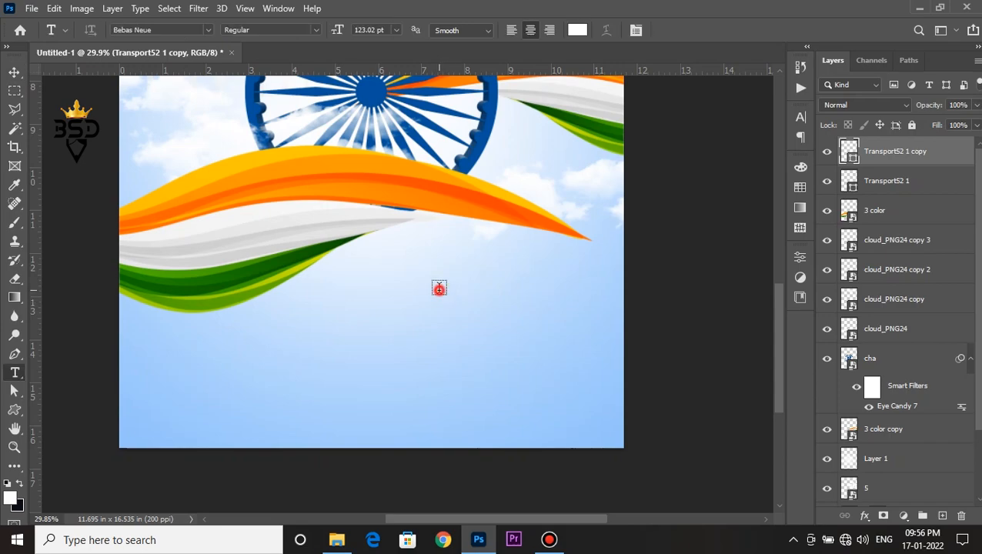
pyautogui.click(438, 287)
pyautogui.write('INDIA')
# Step: Set the INDIA text in the Passion One font with 100% vertical scale
pyautogui.hotkey('ctrl', 'a')
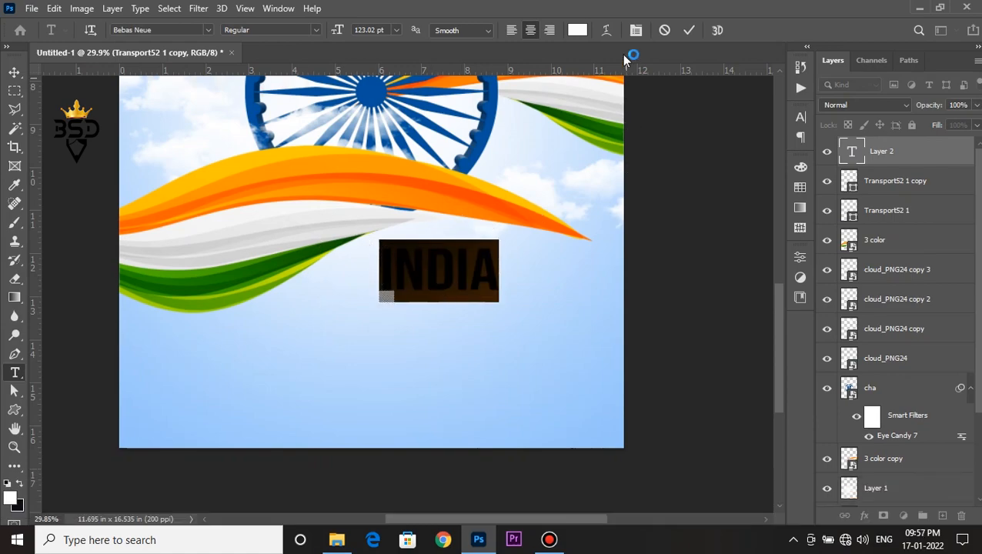
pyautogui.click(635, 31)
pyautogui.click(714, 138)
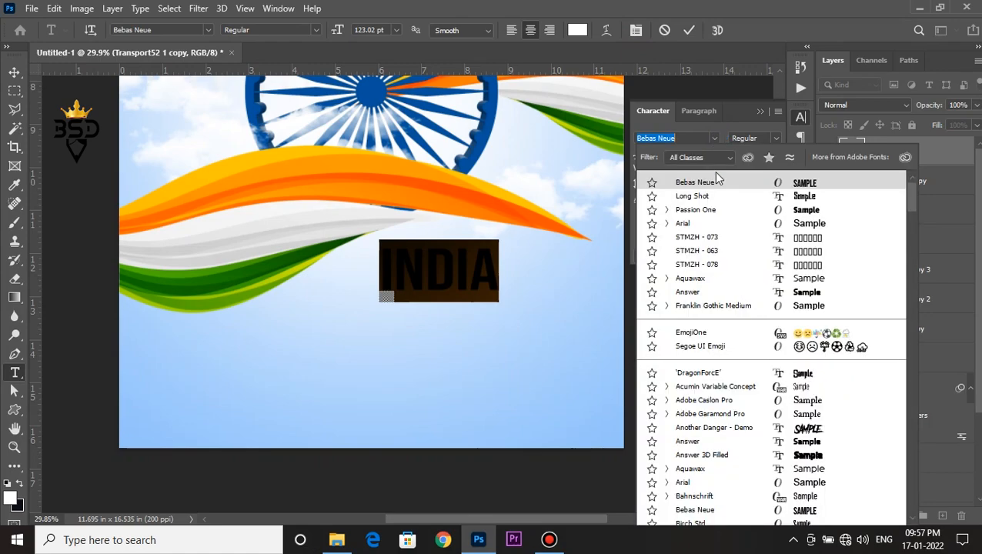
pyautogui.click(707, 213)
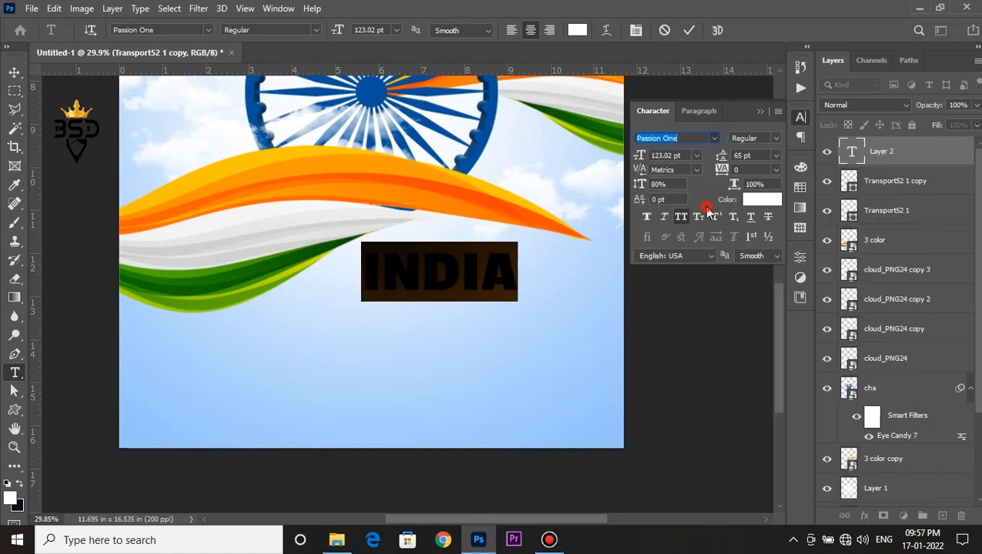
pyautogui.click(656, 186)
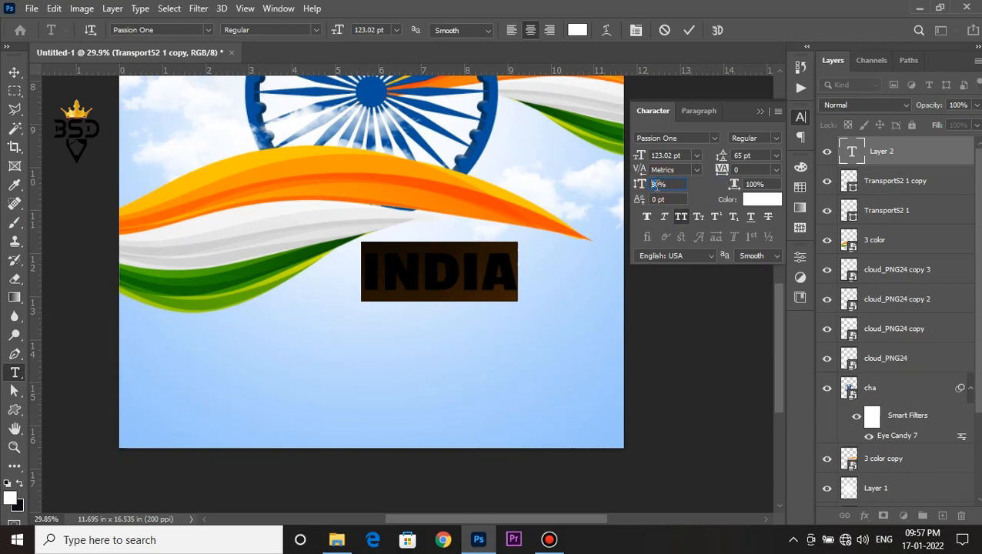
pyautogui.write('100')
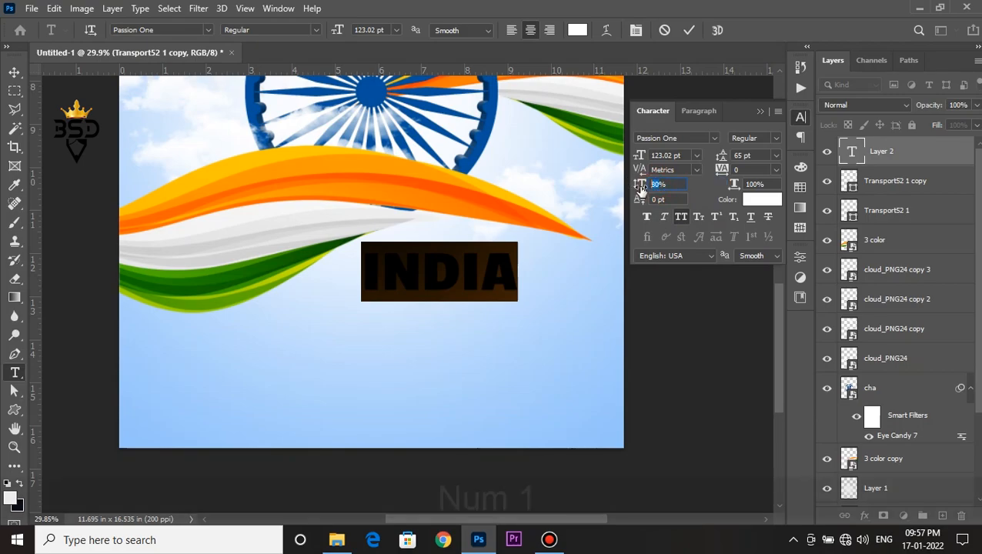
pyautogui.press('Return')
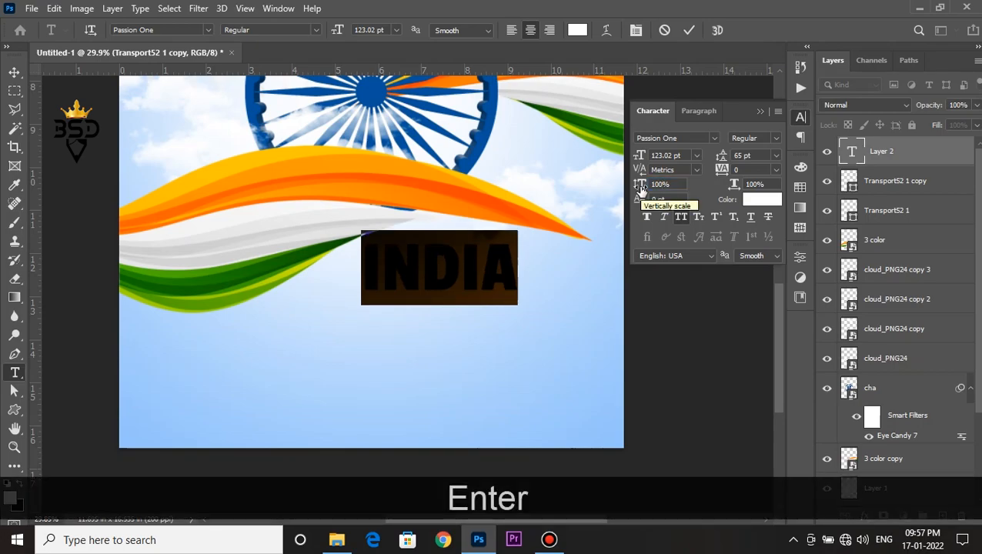
pyautogui.click(688, 30)
# Step: Scale the INDIA text to about 114% and move it slightly down and right below the wave
pyautogui.press('ctrl')
pyautogui.hotkey('ctrl', 't')
pyautogui.press('shift')
pyautogui.moveTo(518, 303); pyautogui.dragTo(539, 320)
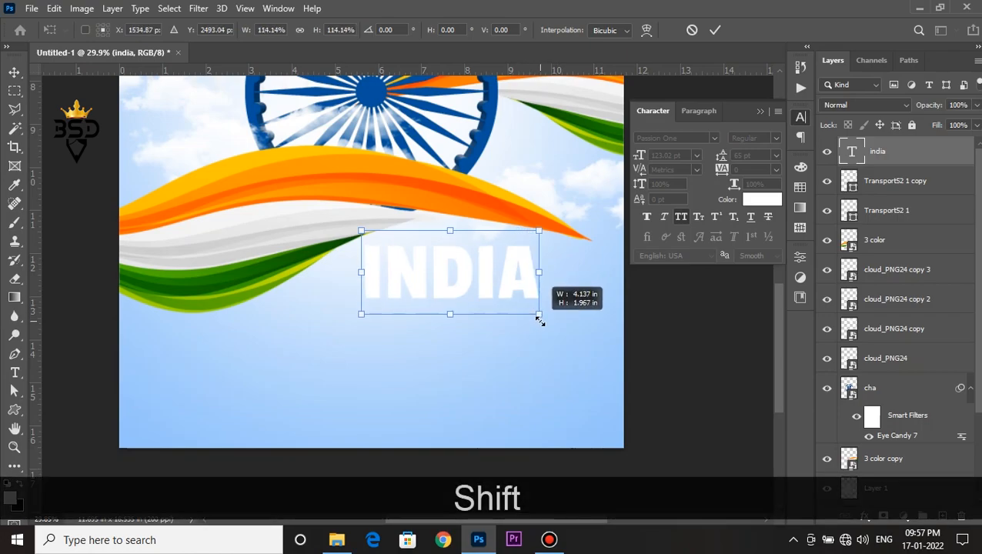
pyautogui.press('Return')
pyautogui.scroll(1, 515, 289)
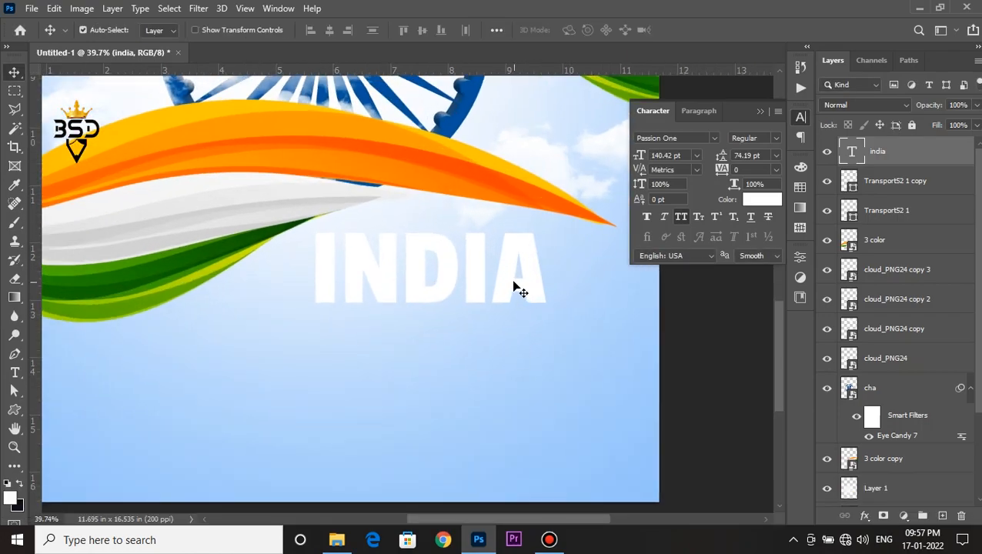
pyautogui.moveTo(511, 289); pyautogui.dragTo(539, 321)
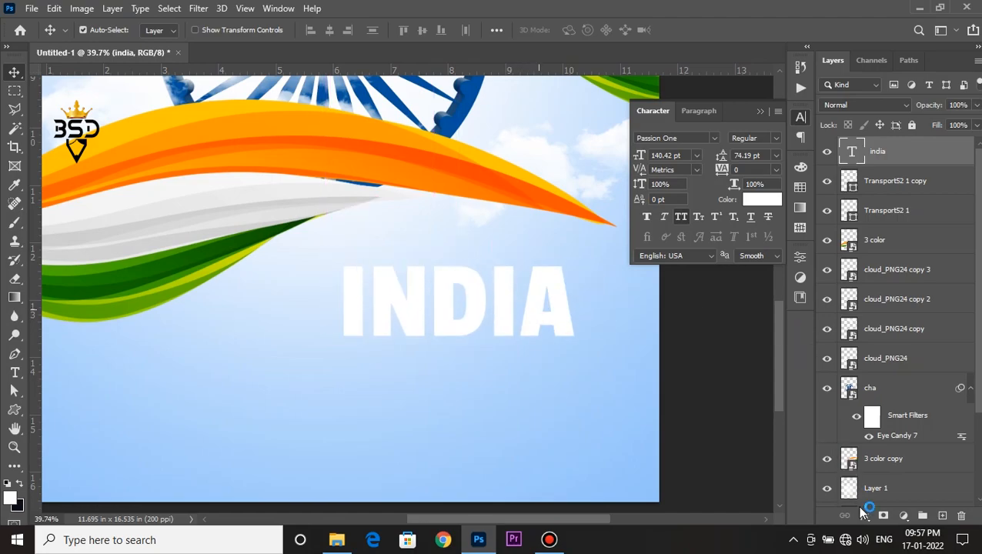
# Step: Apply a Gradient Overlay to the INDIA text and set its first colour stop to a red-orange sampled from the wave
pyautogui.click(864, 515)
pyautogui.click(904, 471)
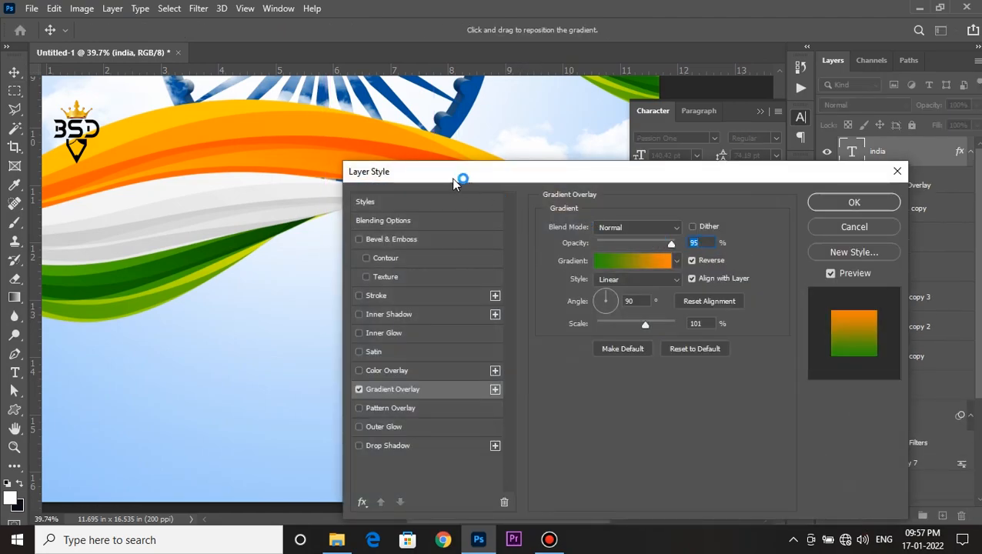
pyautogui.moveTo(454, 181); pyautogui.dragTo(620, 165)
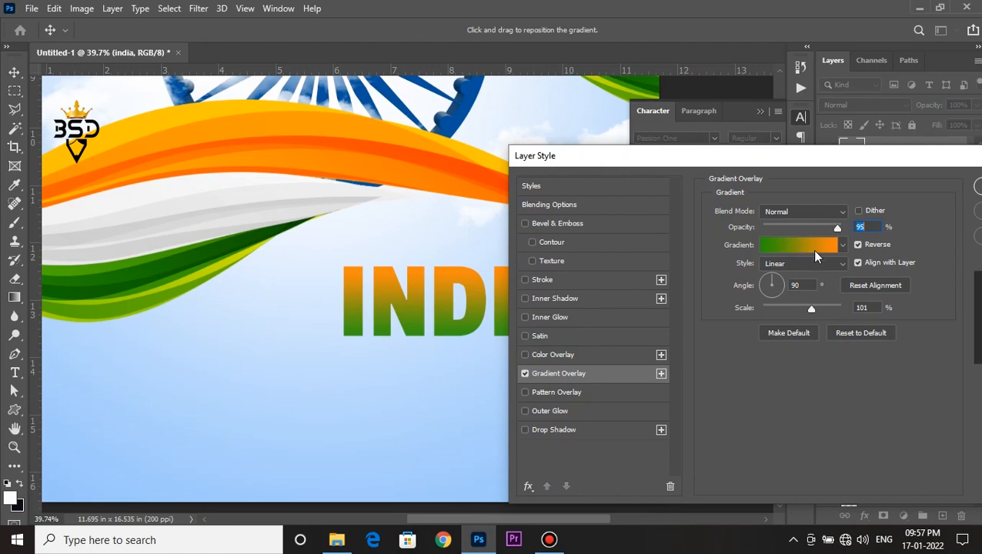
pyautogui.click(808, 243)
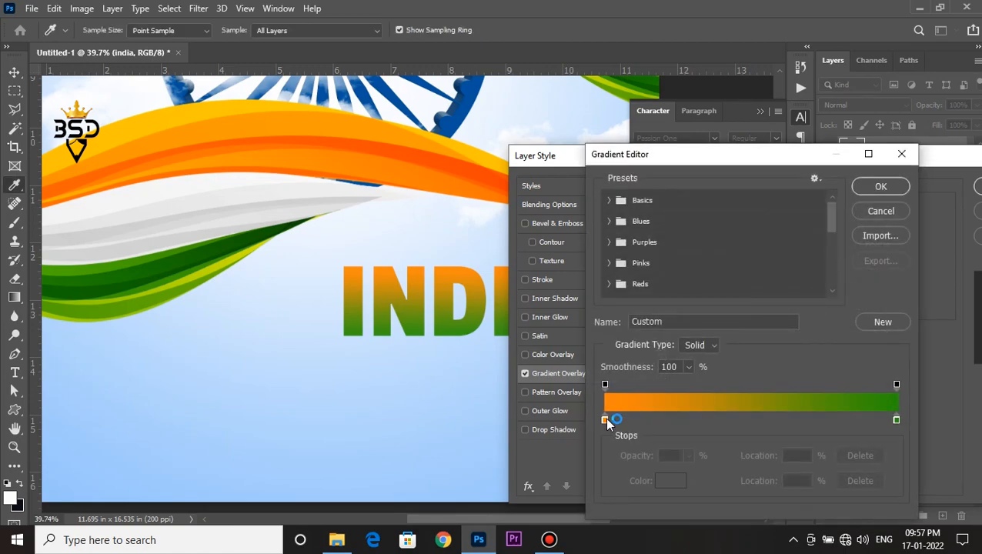
pyautogui.click(605, 420)
pyautogui.click(407, 147)
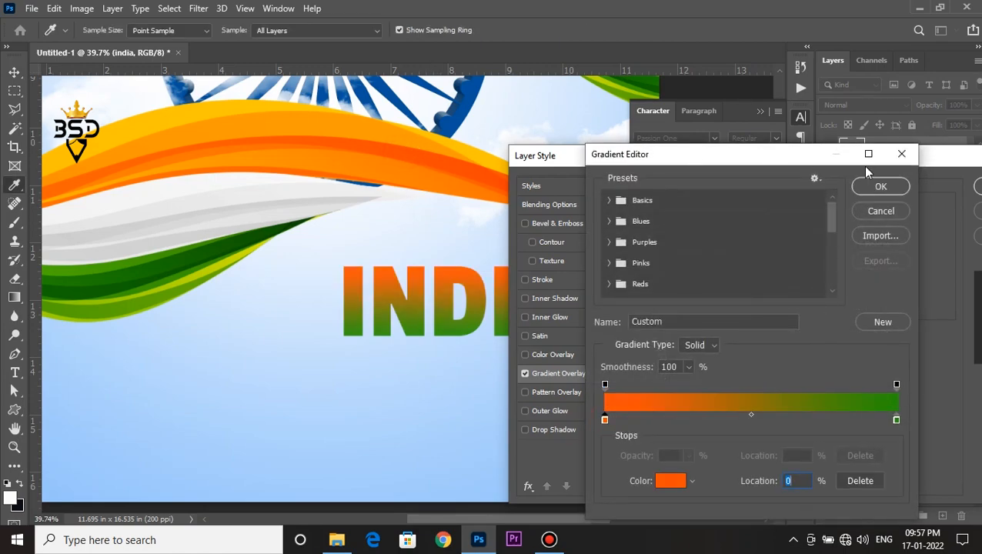
# Step: Set the gradient's end stop to orange ff8200 sampled from the wave
pyautogui.click(897, 419)
pyautogui.click(670, 480)
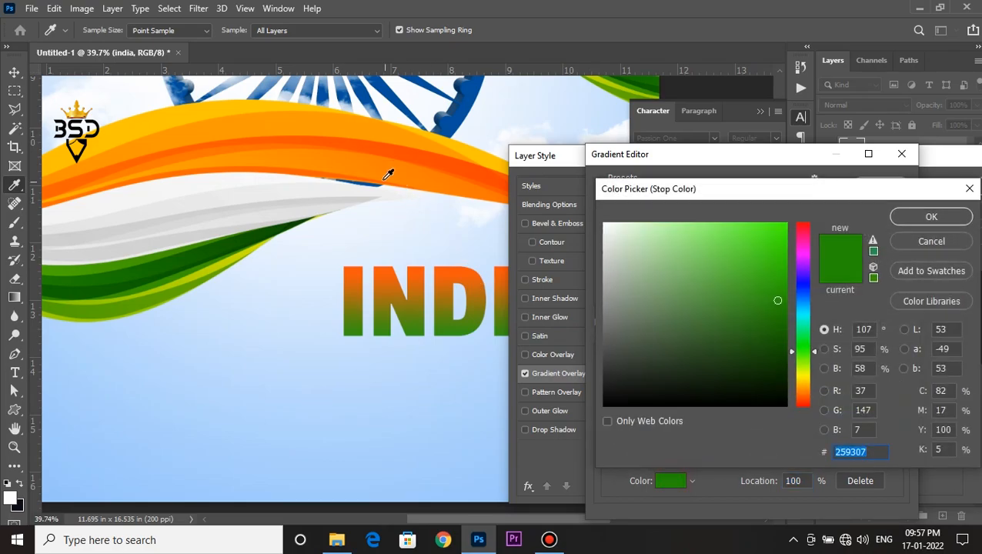
pyautogui.click(368, 161)
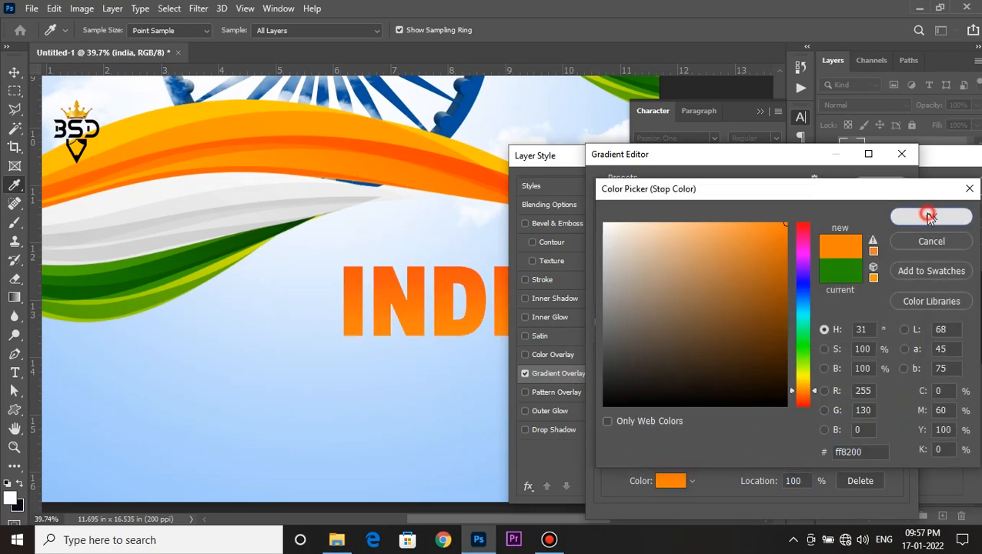
pyautogui.click(908, 216)
pyautogui.click(873, 187)
# Step: Add a Stroke with Gradient fill to the INDIA text and set its end colour stop to a red-orange sampled from the wave
pyautogui.click(542, 281)
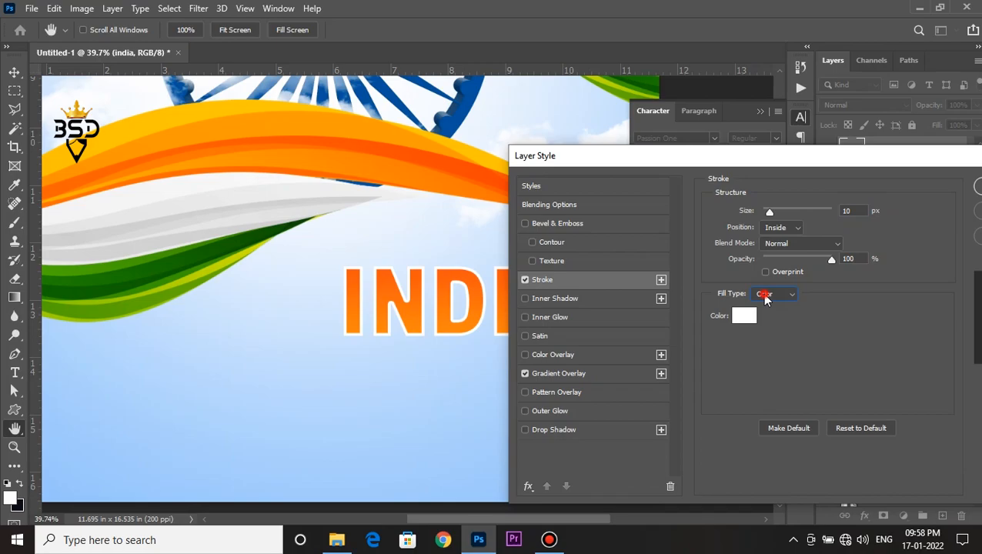
pyautogui.click(773, 293)
pyautogui.click(769, 309)
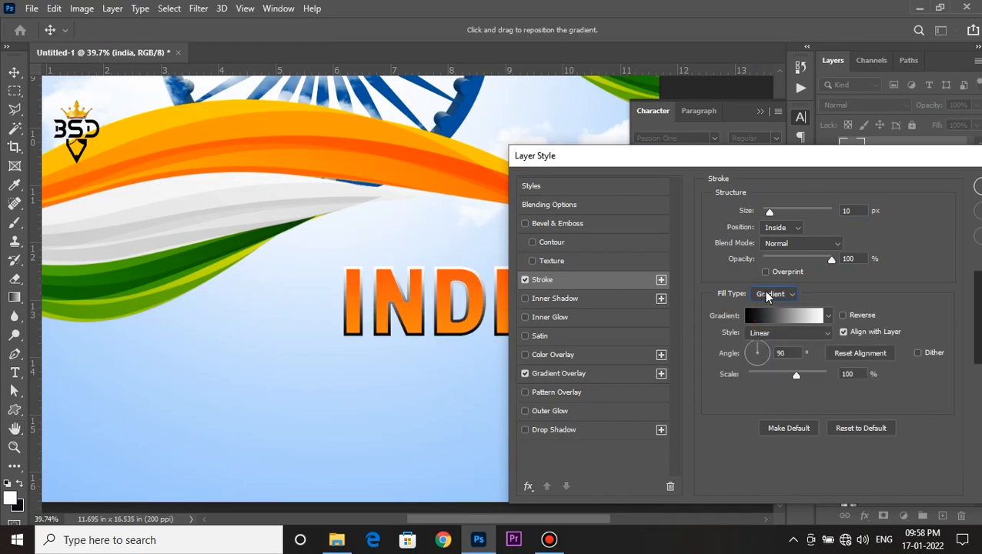
pyautogui.click(785, 315)
pyautogui.click(895, 423)
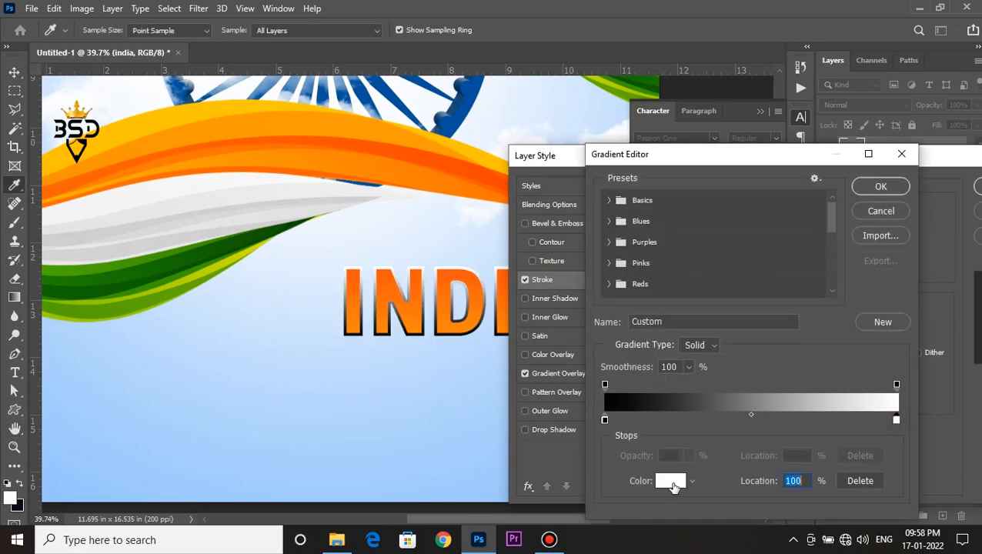
pyautogui.click(670, 480)
pyautogui.click(434, 174)
pyautogui.click(923, 217)
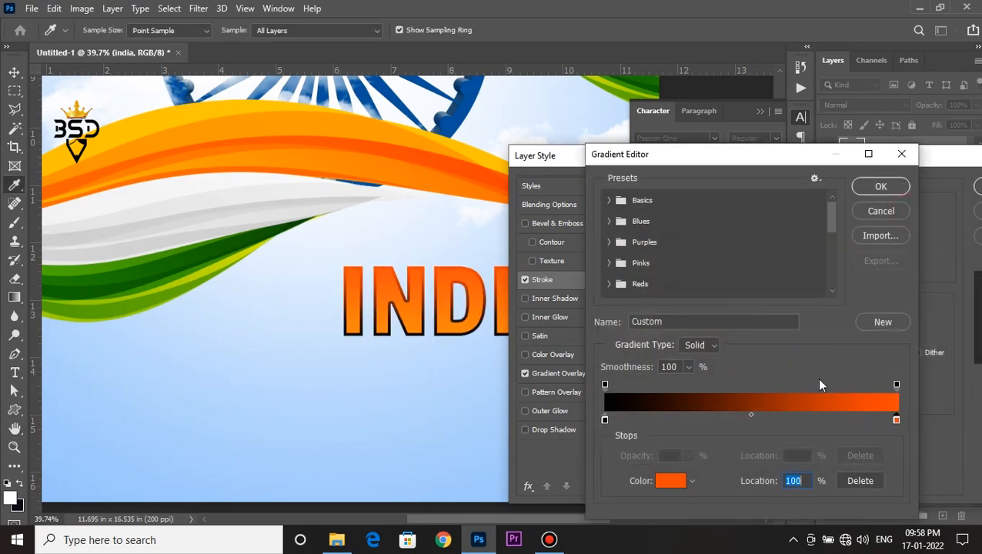
# Step: Set the stroke gradient's start stop to orange ff8100 sampled from the wave and reverse the gradient
pyautogui.click(604, 420)
pyautogui.click(670, 480)
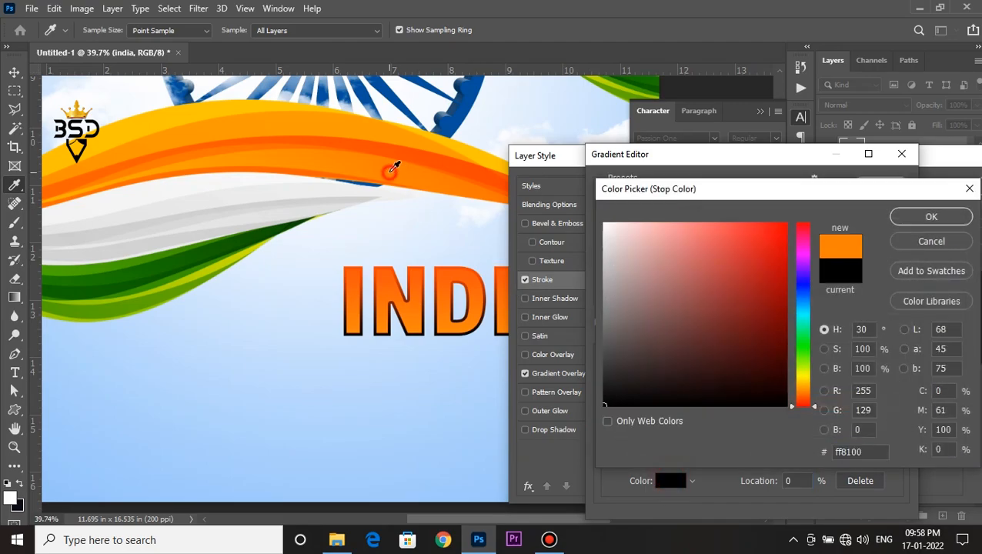
pyautogui.click(391, 167)
pyautogui.click(923, 217)
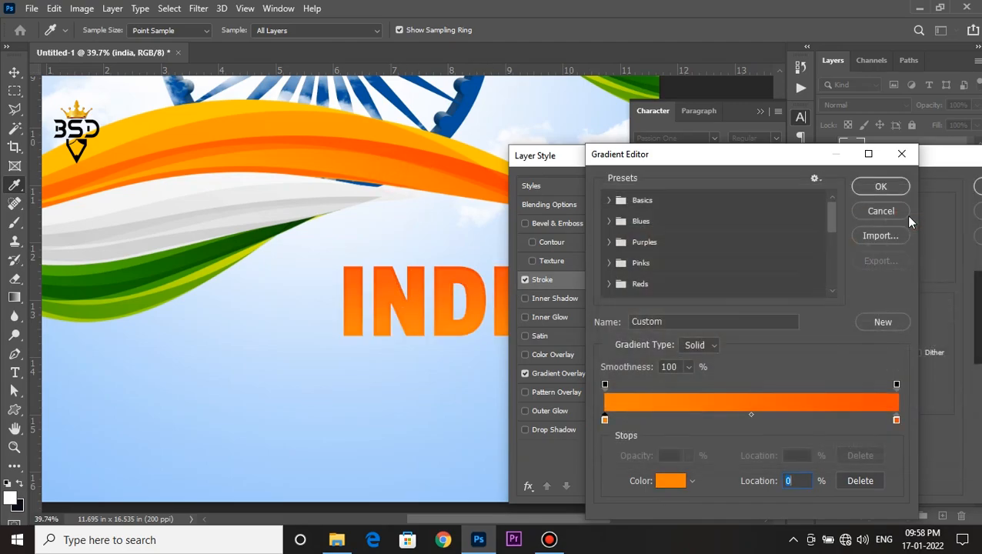
pyautogui.click(868, 187)
pyautogui.click(857, 317)
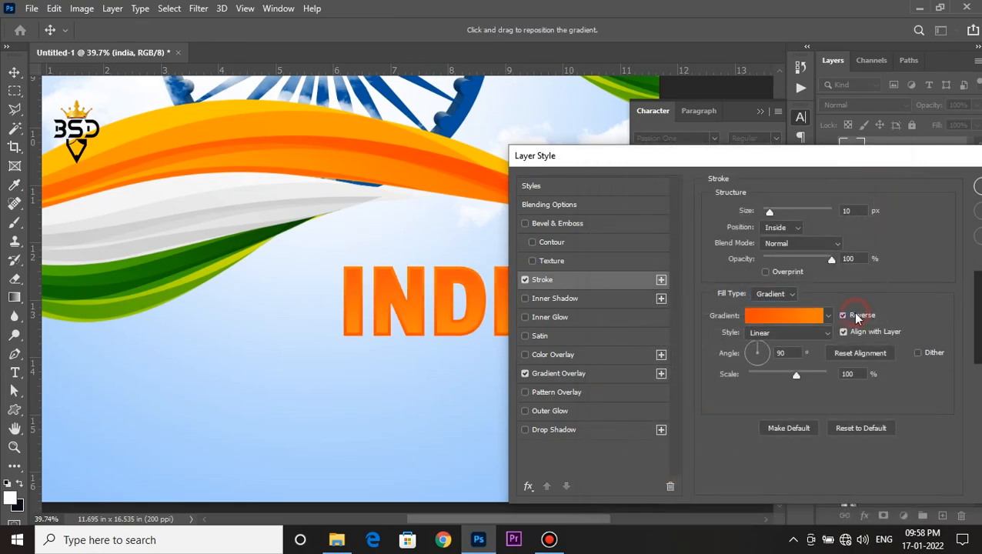
# Step: Add an Inner Shadow to the INDIA text with 63% opacity, 6 px distance, 18% choke and 24 px size
pyautogui.click(558, 299)
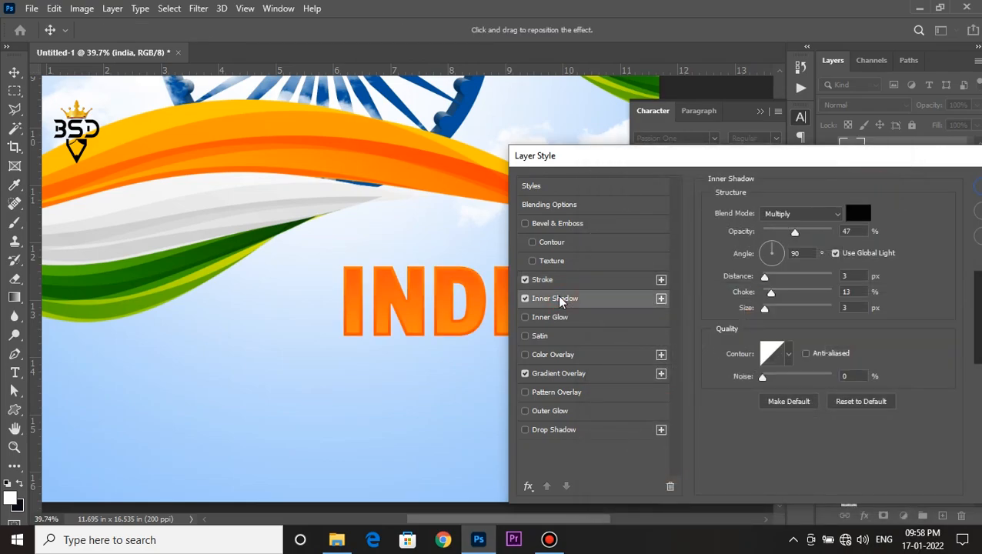
pyautogui.click(804, 232)
pyautogui.moveTo(807, 234); pyautogui.dragTo(807, 233)
pyautogui.moveTo(765, 277); pyautogui.dragTo(772, 311)
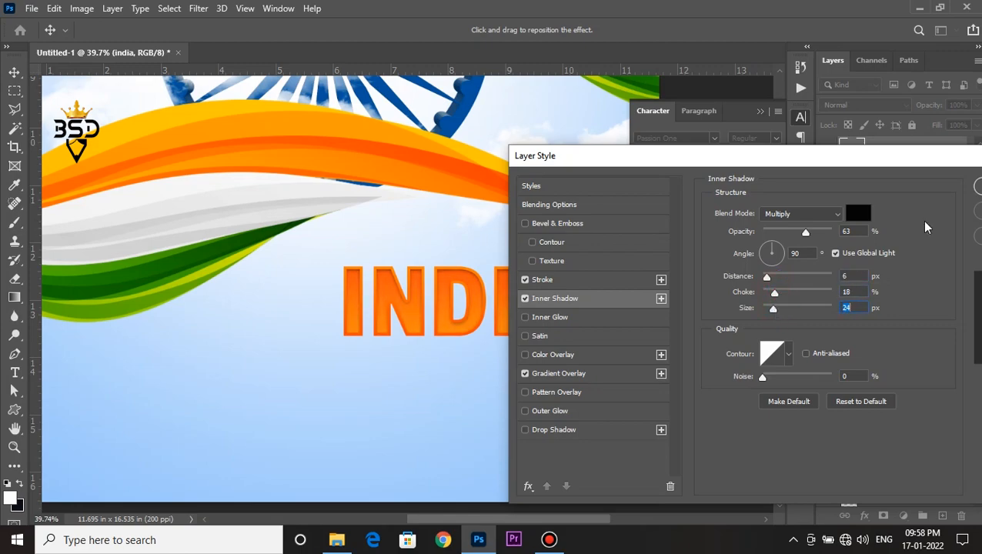
pyautogui.press('Return')
# Step: Refine the INDIA text's Inner Shadow to 3 px distance, 32% choke and 21 px size
pyautogui.scroll(5, 456, 297)
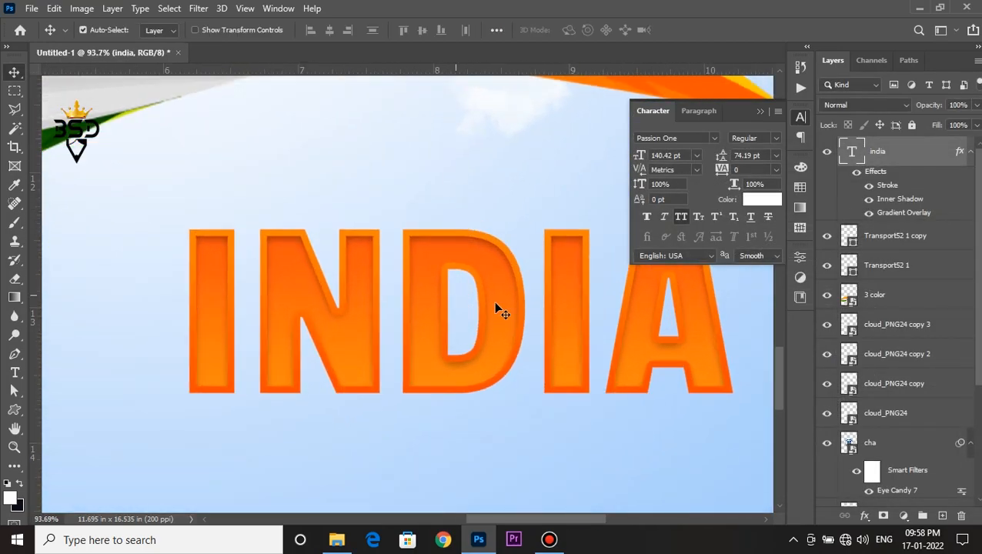
pyautogui.doubleClick(895, 199)
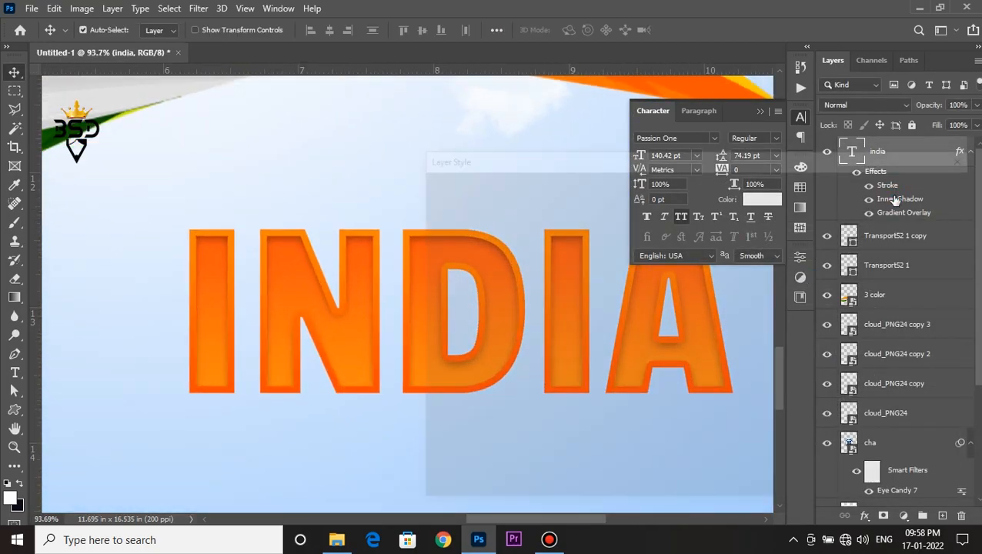
pyautogui.moveTo(618, 154); pyautogui.dragTo(764, 178)
pyautogui.moveTo(814, 329); pyautogui.dragTo(809, 330)
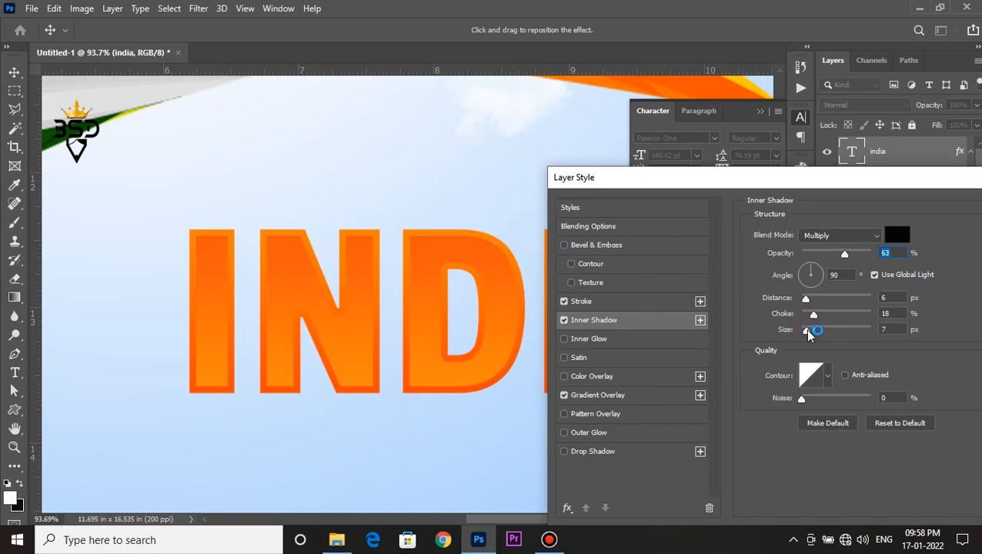
pyautogui.click(806, 299)
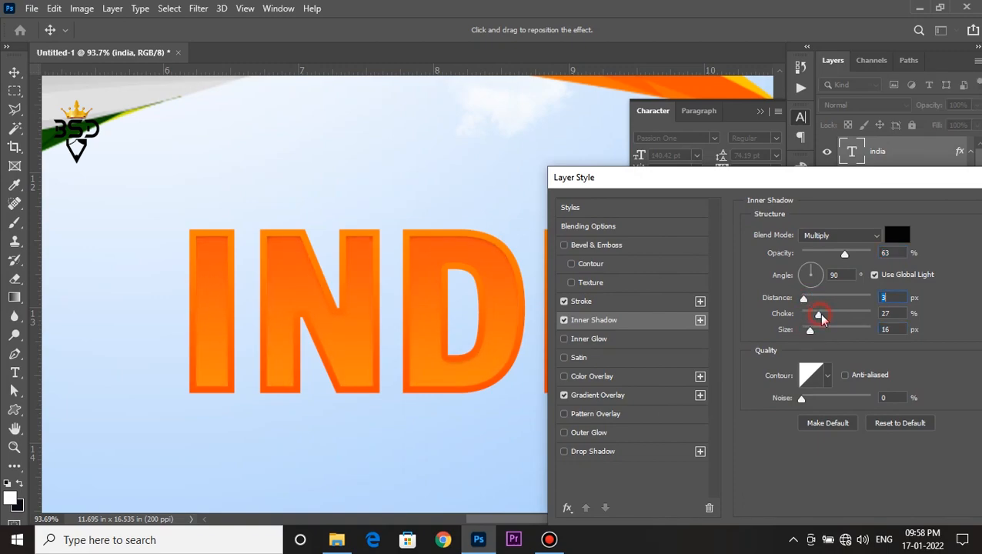
pyautogui.moveTo(820, 313); pyautogui.dragTo(810, 330)
pyautogui.click(810, 331)
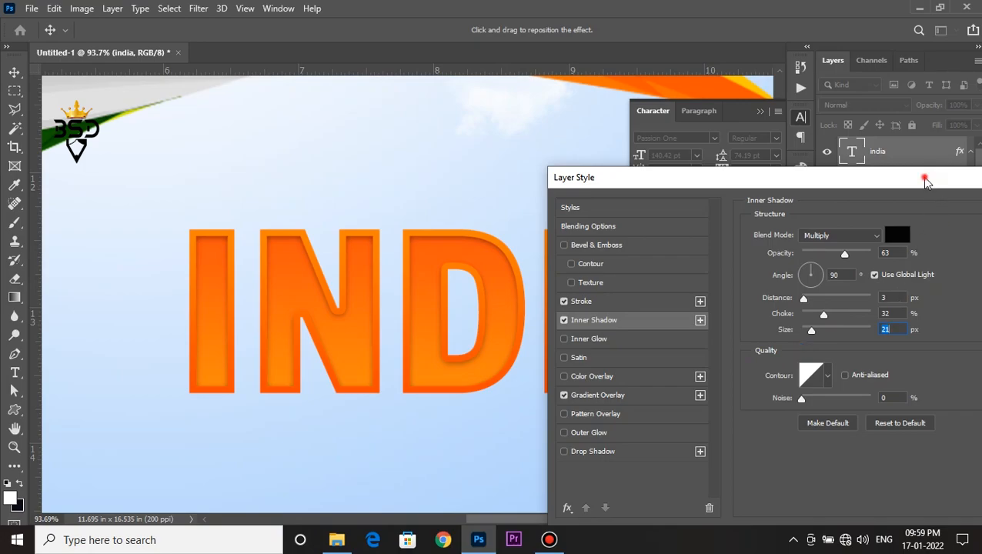
pyautogui.moveTo(920, 176); pyautogui.dragTo(757, 176)
pyautogui.click(875, 209)
# Step: Examine the styled INDIA text and its Stroke settings without changing them
pyautogui.scroll(-5, 530, 259)
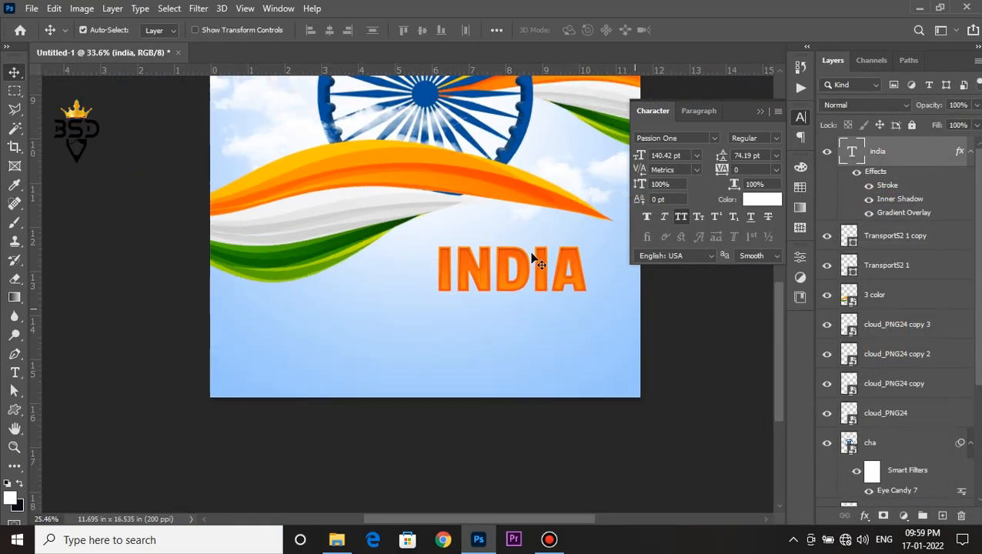
pyautogui.scroll(5, 486, 405)
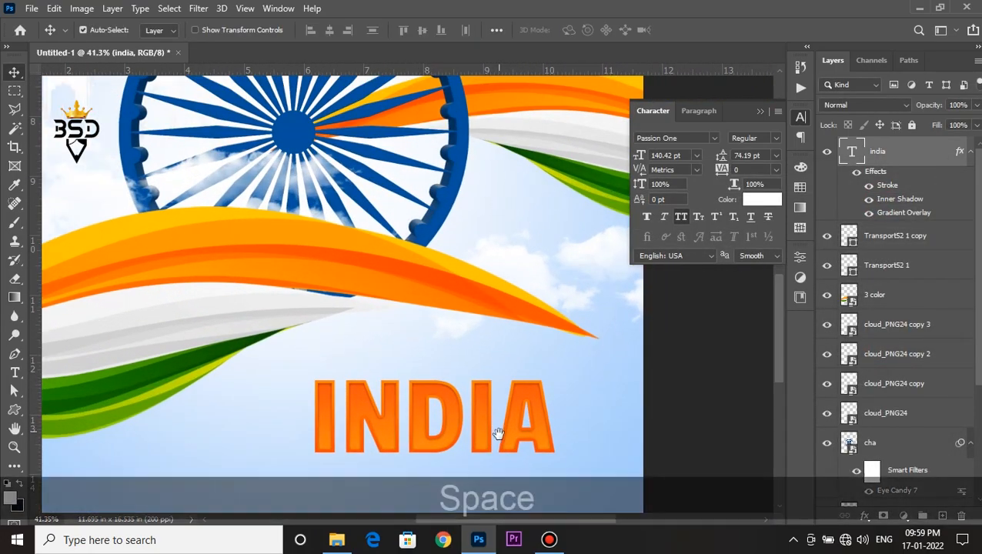
pyautogui.moveTo(499, 434); pyautogui.dragTo(560, 347)
pyautogui.scroll(1, 508, 351)
pyautogui.click(885, 188)
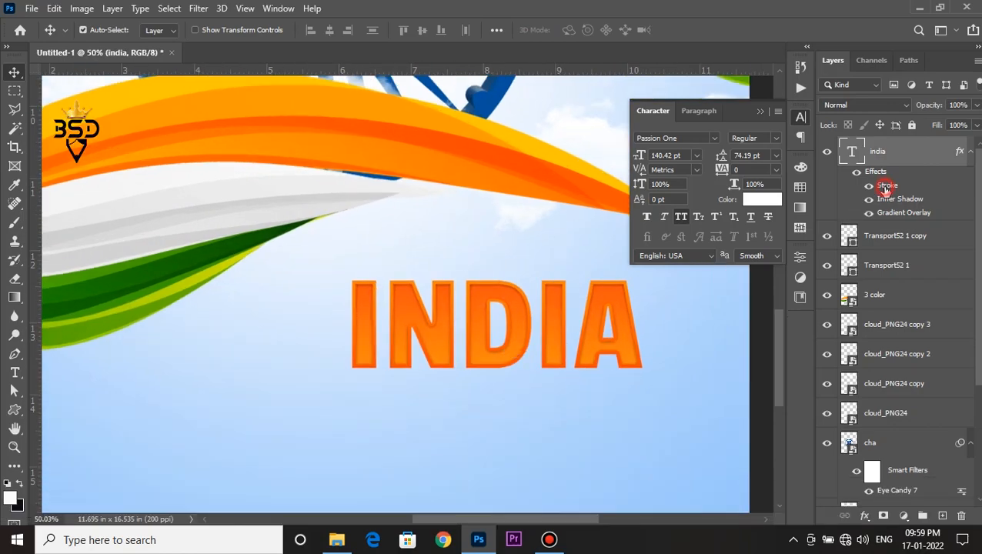
pyautogui.doubleClick(886, 188)
pyautogui.click(894, 202)
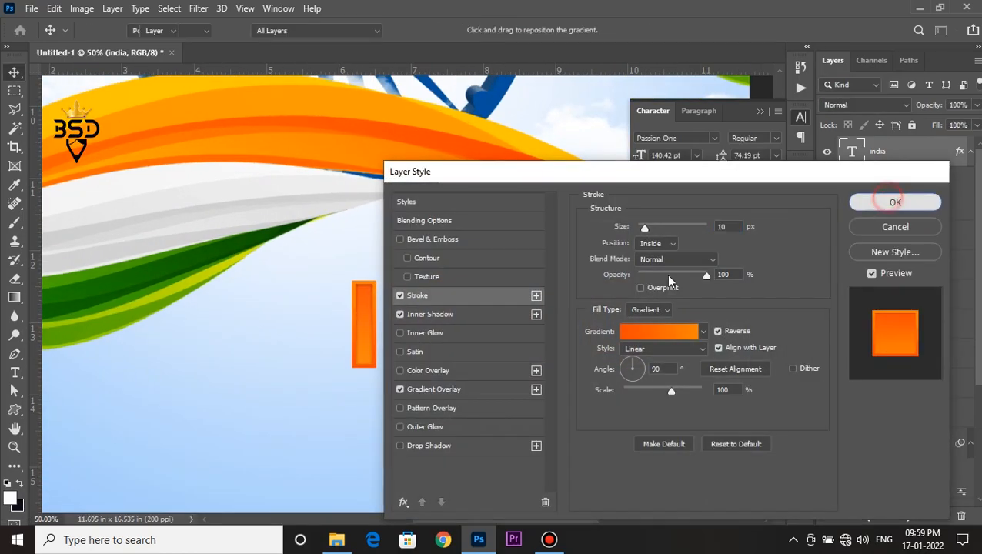
# Step: Enlarge the INDIA text proportionally from its left corners to 157.96 pt
pyautogui.scroll(-1, 489, 333)
pyautogui.hotkey('ctrl', 't')
pyautogui.moveTo(384, 272); pyautogui.dragTo(364, 264)
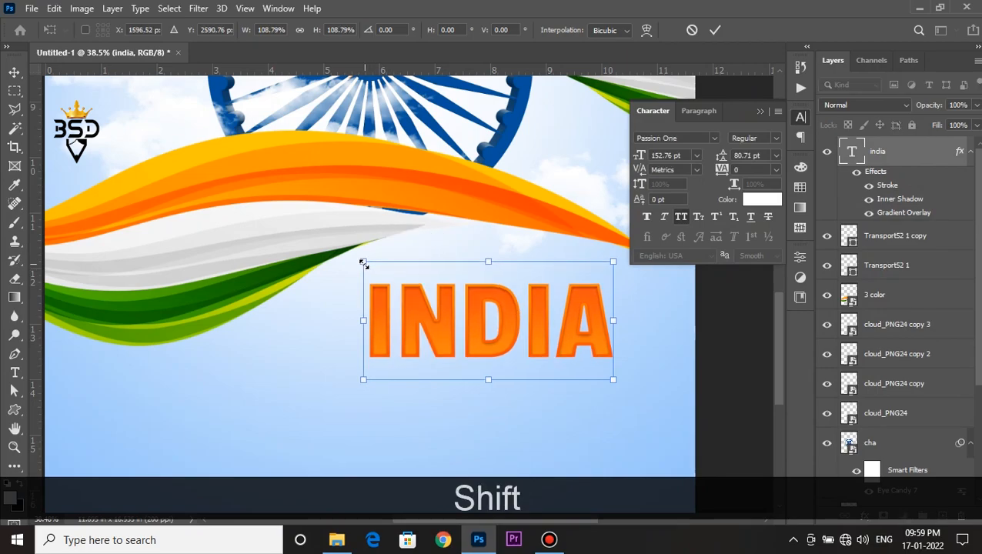
pyautogui.moveTo(367, 380); pyautogui.dragTo(355, 380)
pyautogui.press('Return')
# Step: Add a new text line reading REPUBLIC DAY below the INDIA text
pyautogui.scroll(-2, 368, 370)
pyautogui.press('space')
pyautogui.moveTo(431, 383); pyautogui.dragTo(511, 335)
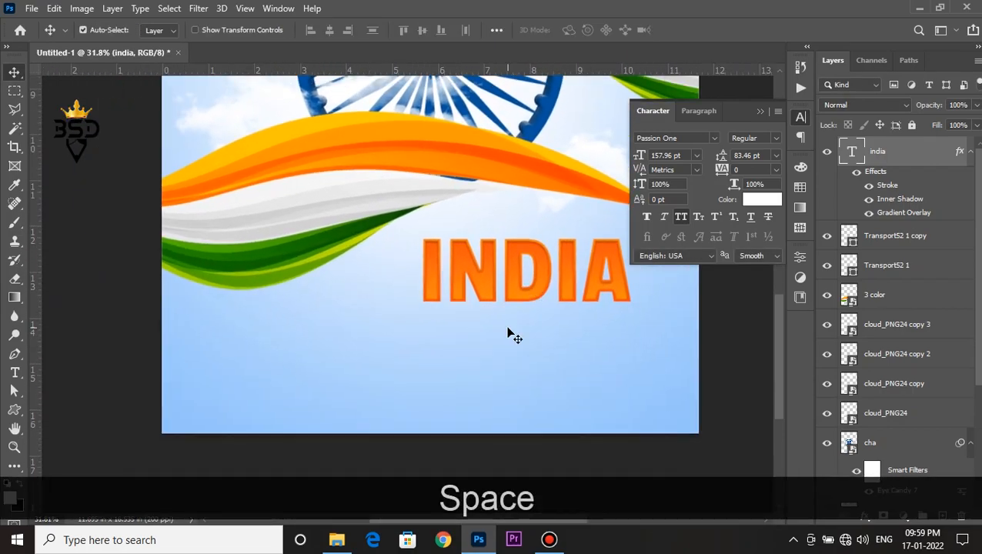
pyautogui.press('t')
pyautogui.click(491, 357)
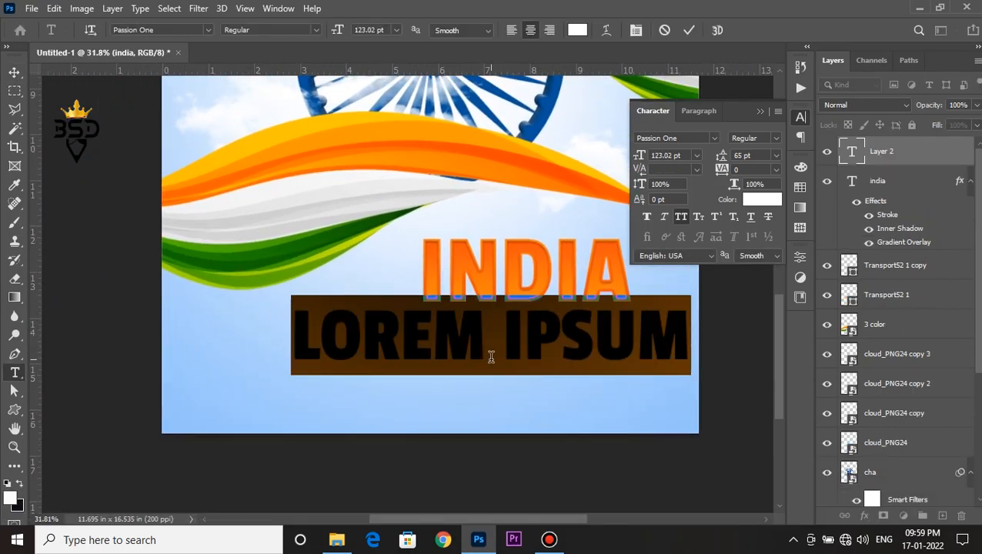
pyautogui.write('RE')
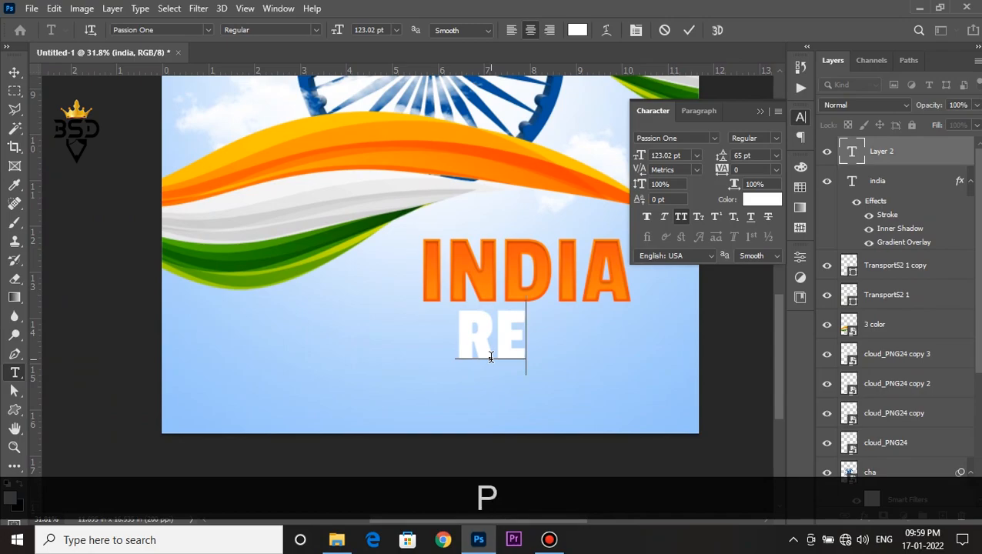
pyautogui.write('PUBLIC')
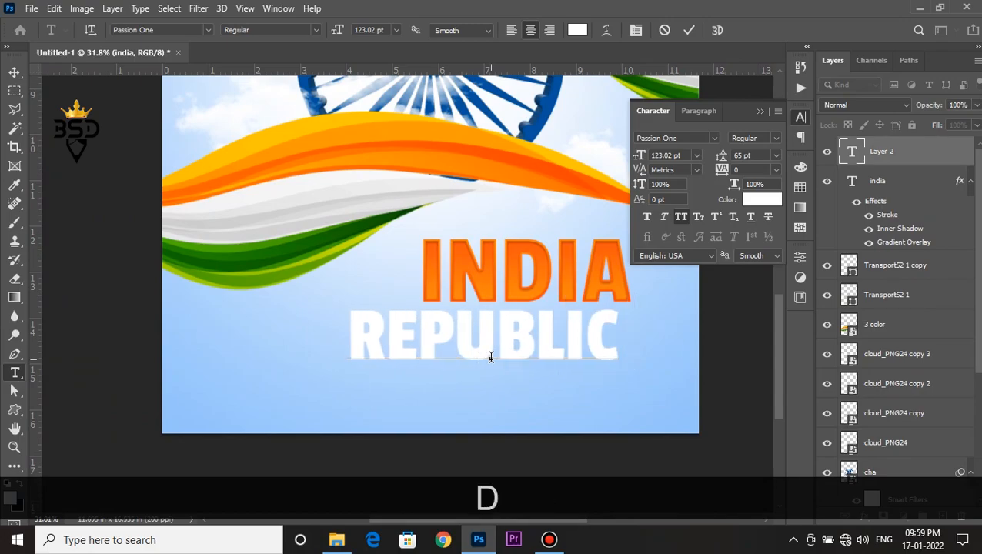
pyautogui.write(' DAY')
# Step: Set the whole REPUBLIC DAY text in the Bebas Neue font at 91 pt
pyautogui.hotkey('ctrl', 'a')
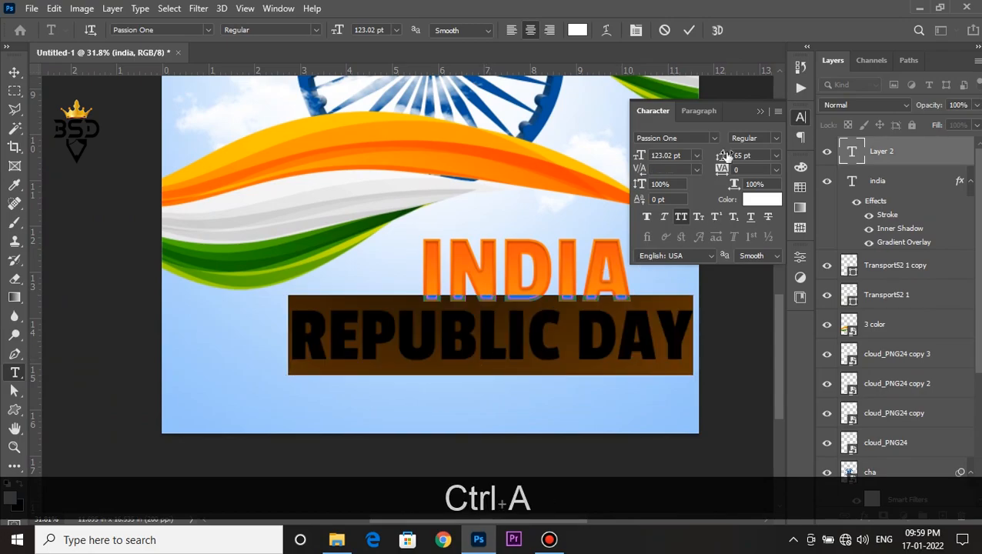
pyautogui.click(714, 139)
pyautogui.click(696, 195)
pyautogui.moveTo(645, 157); pyautogui.dragTo(615, 158)
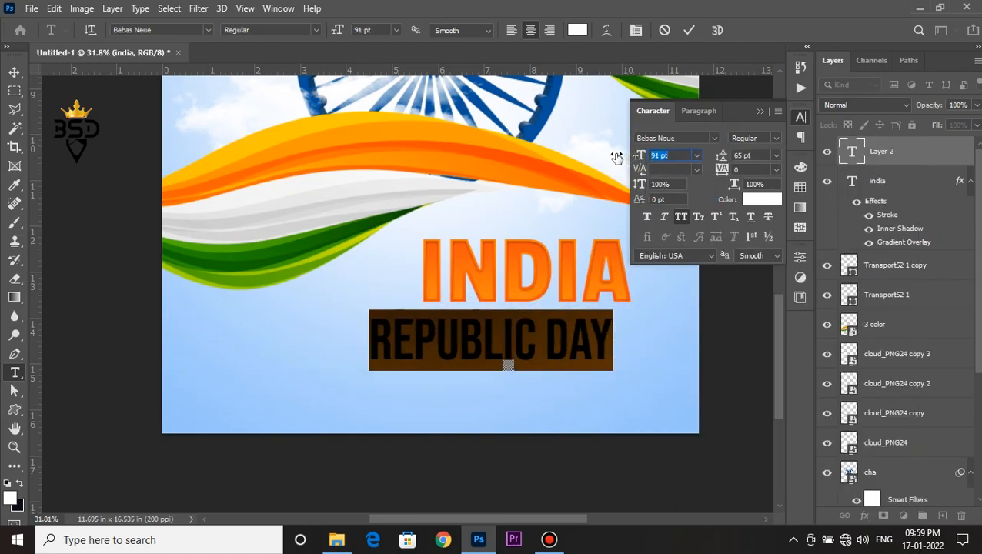
pyautogui.click(689, 30)
# Step: Move the REPUBLIC DAY text directly under INDIA so their left edges align
pyautogui.press('v')
pyautogui.moveTo(547, 335); pyautogui.dragTo(598, 335)
pyautogui.press('Right')
pyautogui.press('Right')
pyautogui.press('Right')
pyautogui.press('Up')
pyautogui.press('Up')
pyautogui.press('Up')
pyautogui.press('Up')
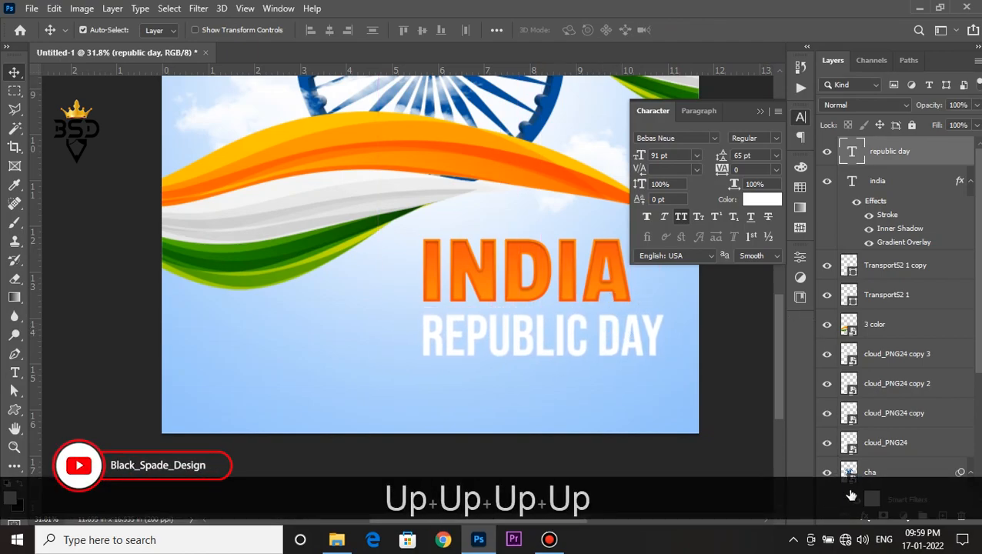
# Step: Apply a Gradient Overlay to the REPUBLIC DAY text and set its start stop to dark green 116600 sampled from the wave
pyautogui.click(862, 516)
pyautogui.click(893, 467)
pyautogui.moveTo(546, 165); pyautogui.dragTo(680, 232)
pyautogui.click(792, 322)
pyautogui.click(604, 420)
pyautogui.click(672, 480)
pyautogui.click(267, 256)
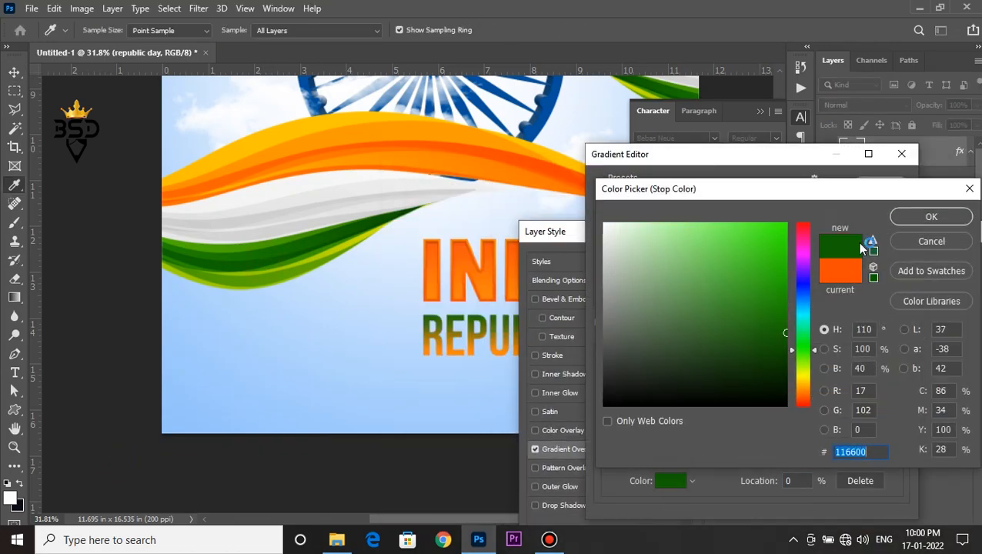
pyautogui.click(942, 214)
# Step: Set the overlay gradient's end stop to green 56a600 sampled from the wave and the overlay's scale to 120%
pyautogui.click(895, 420)
pyautogui.click(672, 480)
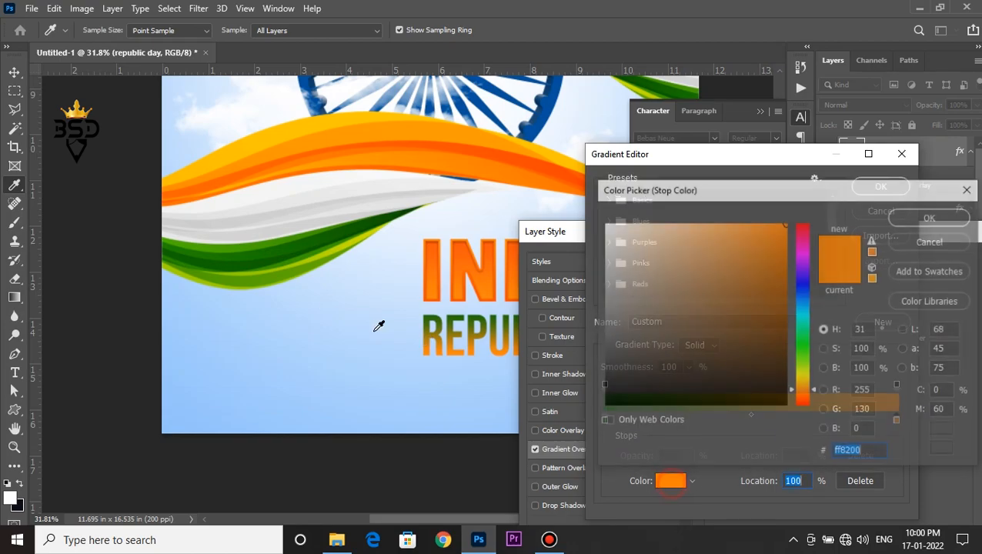
pyautogui.click(267, 272)
pyautogui.click(300, 258)
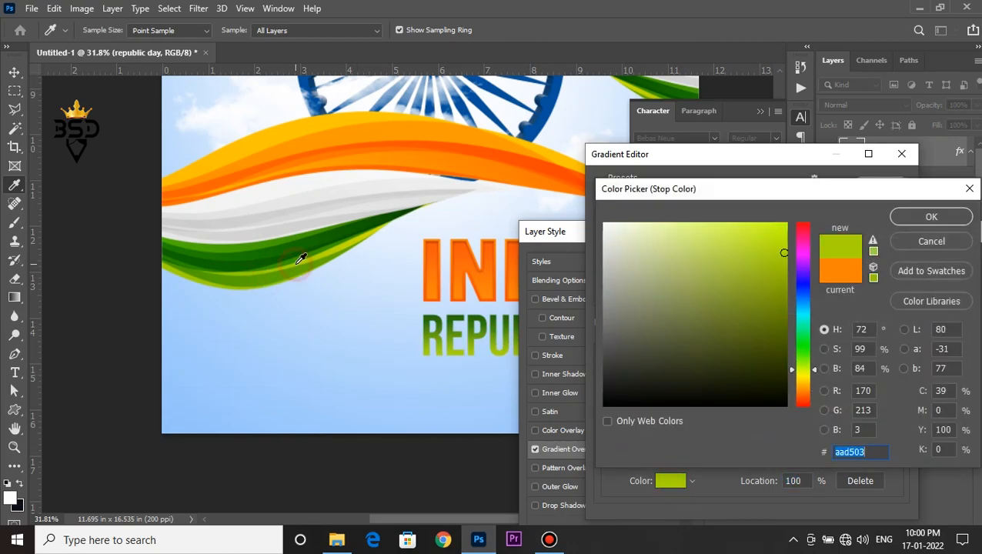
pyautogui.click(273, 271)
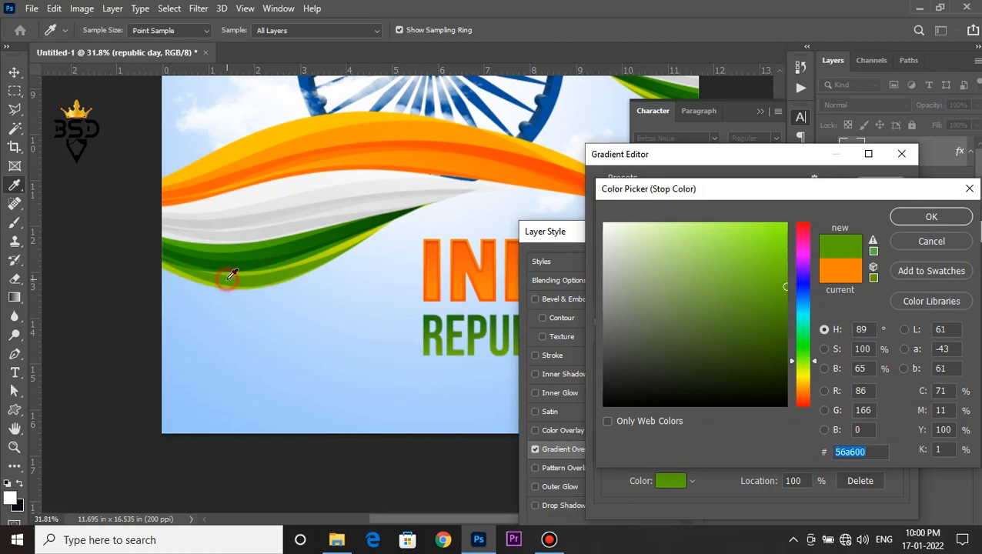
pyautogui.click(899, 216)
pyautogui.click(877, 186)
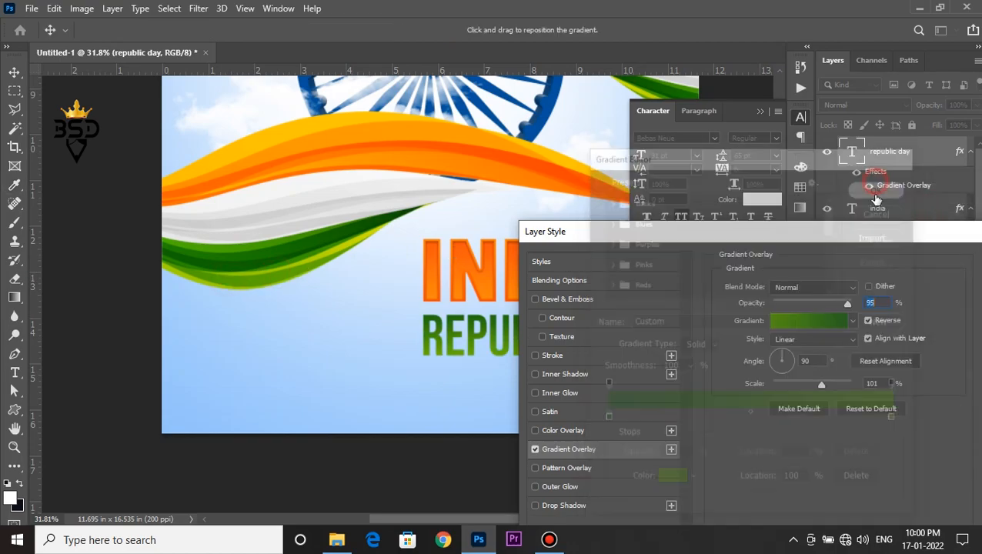
pyautogui.moveTo(829, 385); pyautogui.dragTo(832, 386)
pyautogui.moveTo(775, 230); pyautogui.dragTo(788, 221)
pyautogui.click(585, 310)
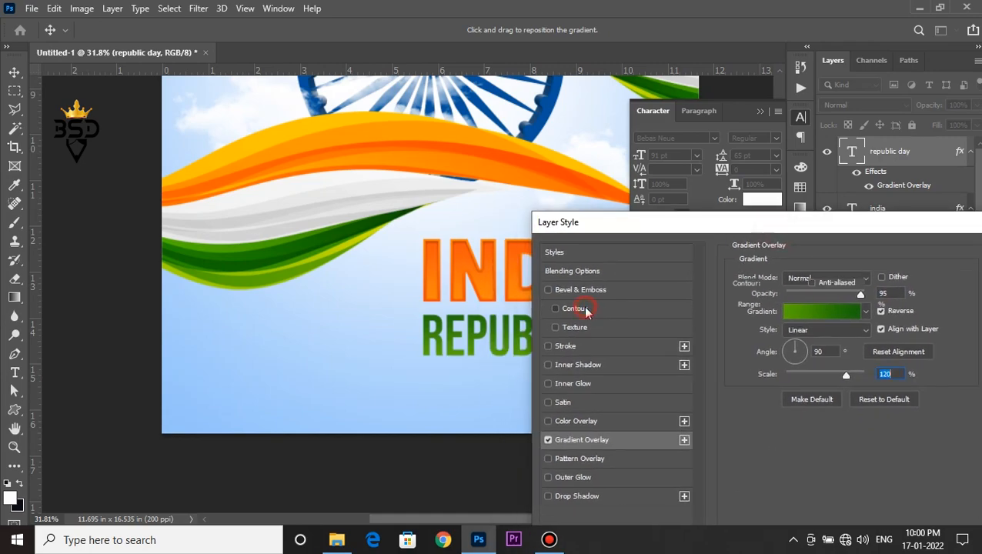
pyautogui.click(556, 308)
pyautogui.click(549, 290)
# Step: Add a Stroke to the REPUBLIC DAY text and set its size to 5 px
pyautogui.click(549, 346)
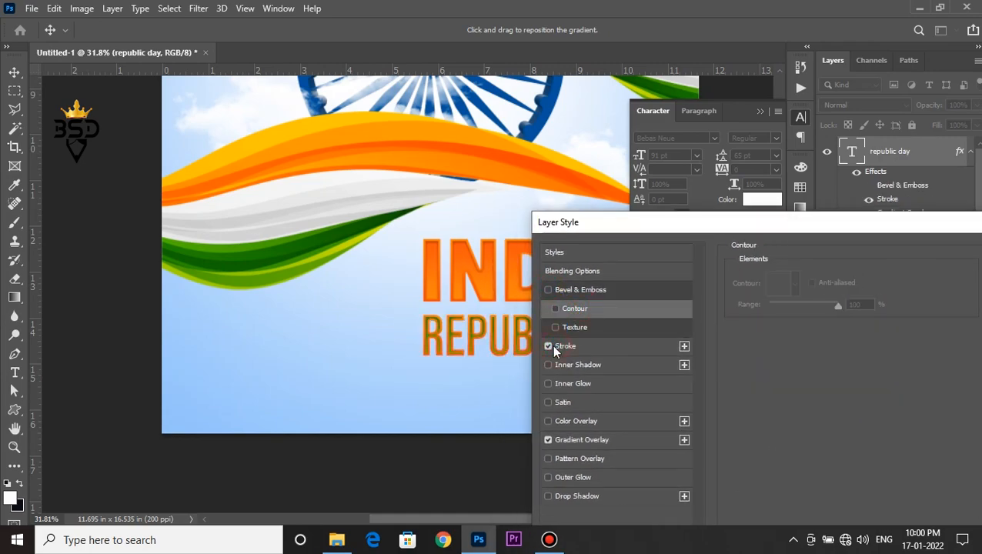
pyautogui.click(585, 346)
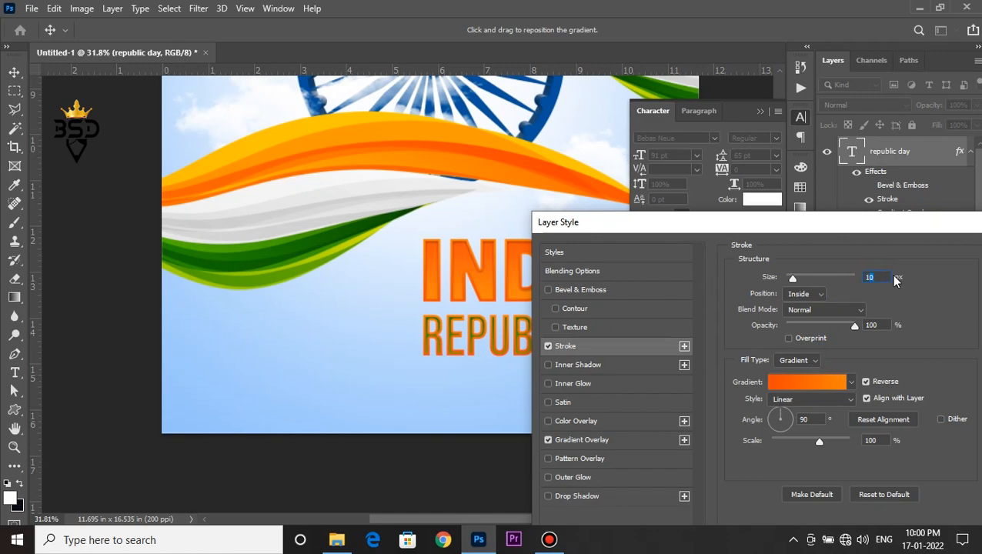
pyautogui.write('5')
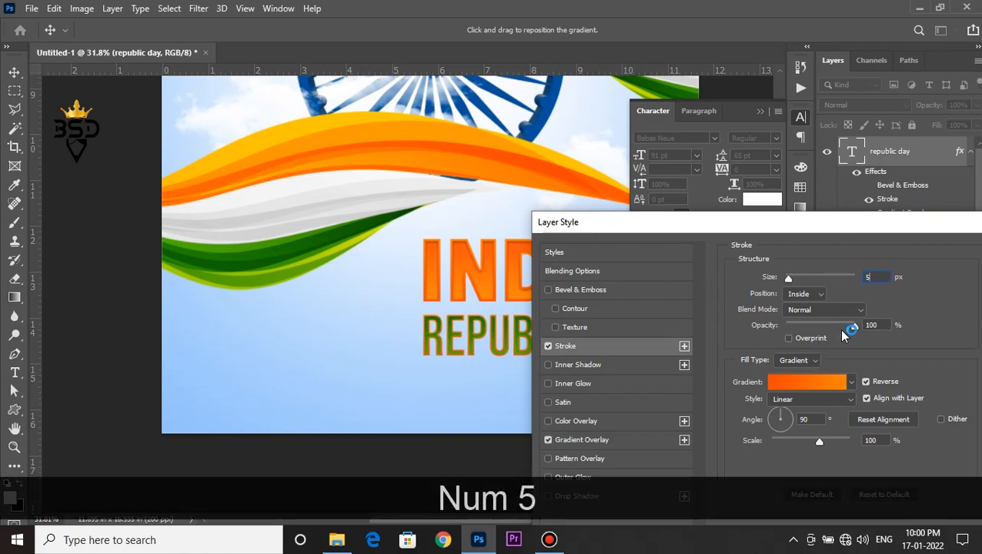
# Step: Recolour the REPUBLIC DAY stroke gradient with dark and light greens sampled from the wave and apply the layer style
pyautogui.click(807, 378)
pyautogui.click(662, 482)
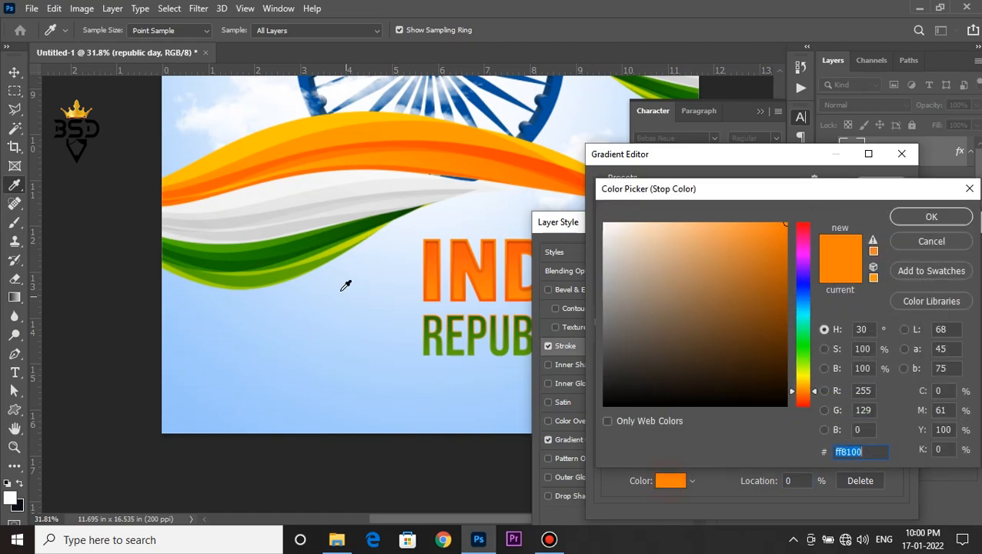
pyautogui.click(245, 266)
pyautogui.click(927, 218)
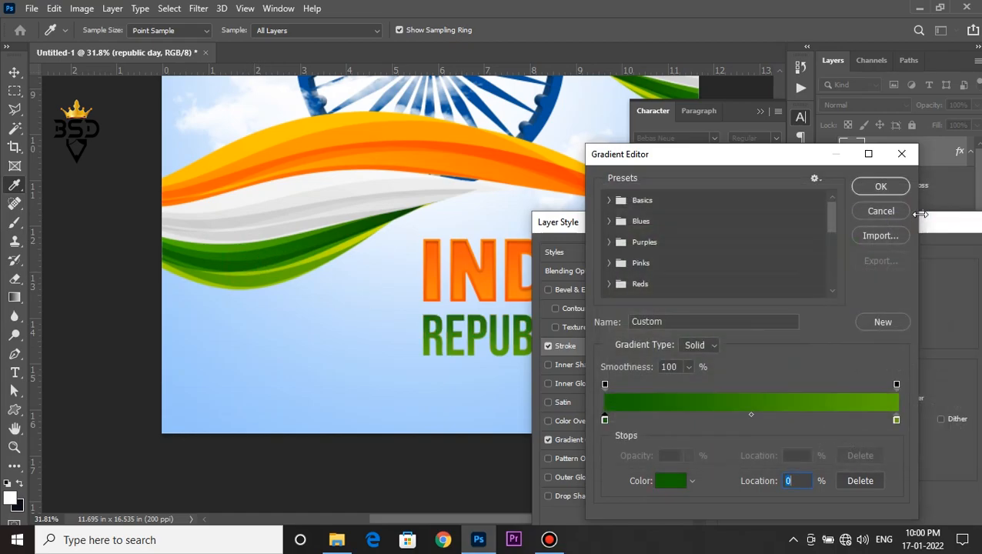
pyautogui.click(889, 187)
pyautogui.moveTo(890, 222); pyautogui.dragTo(723, 233)
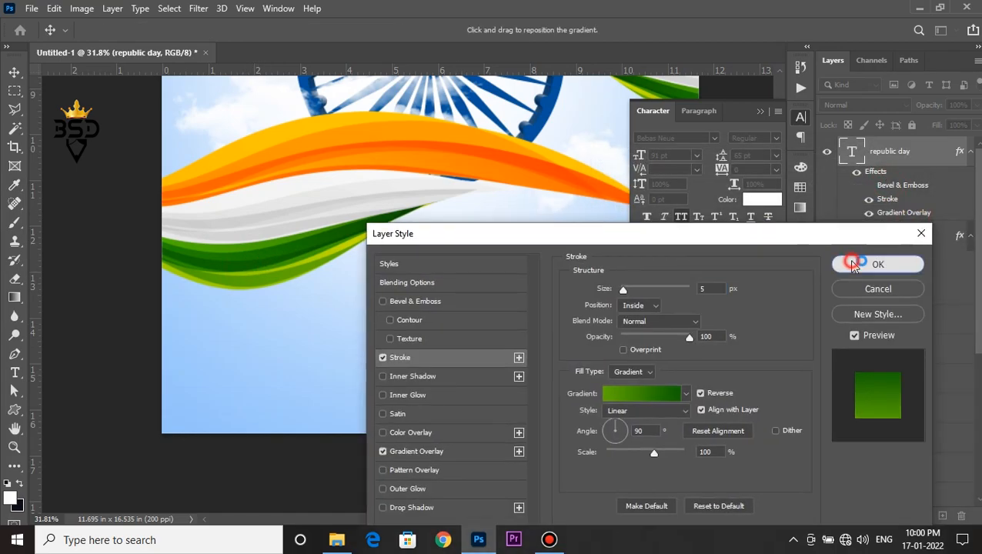
pyautogui.click(855, 264)
# Step: Reopen the Stroke effect on the REPUBLIC DAY text and turn off Reverse for its gradient
pyautogui.scroll(3, 516, 344)
pyautogui.scroll(3, 516, 344)
pyautogui.press('space')
pyautogui.moveTo(514, 341); pyautogui.dragTo(470, 357)
pyautogui.scroll(3, 449, 348)
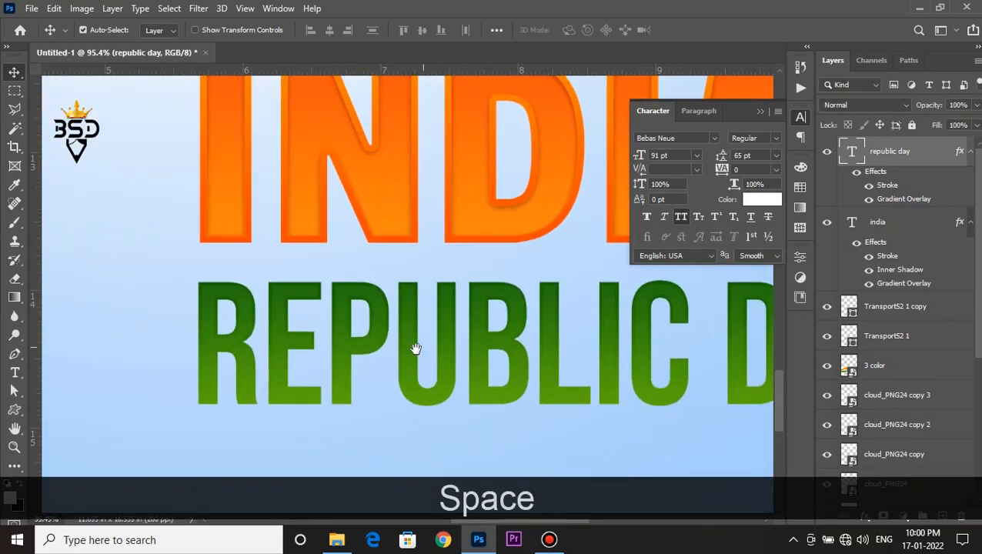
pyautogui.moveTo(391, 351); pyautogui.dragTo(416, 353)
pyautogui.doubleClick(881, 185)
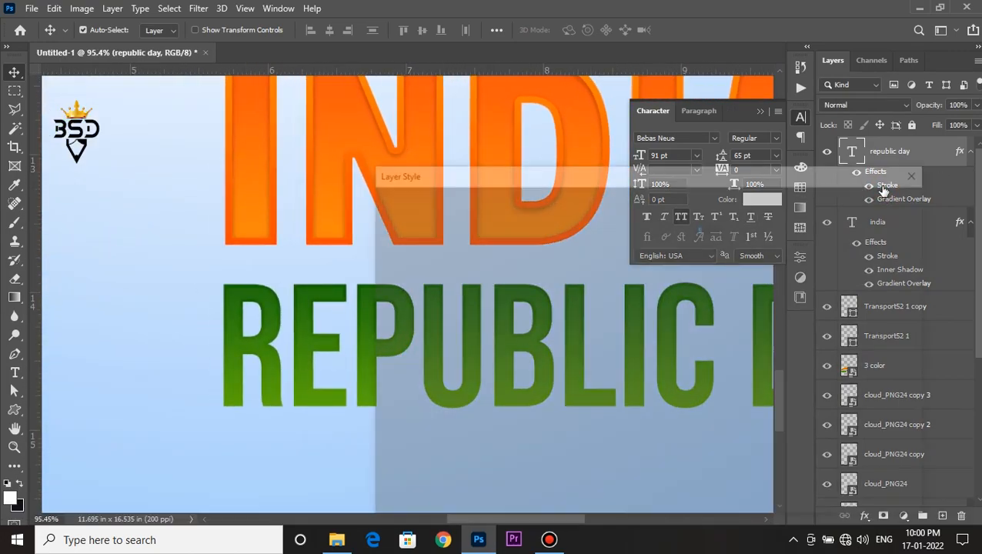
pyautogui.moveTo(555, 176); pyautogui.dragTo(626, 184)
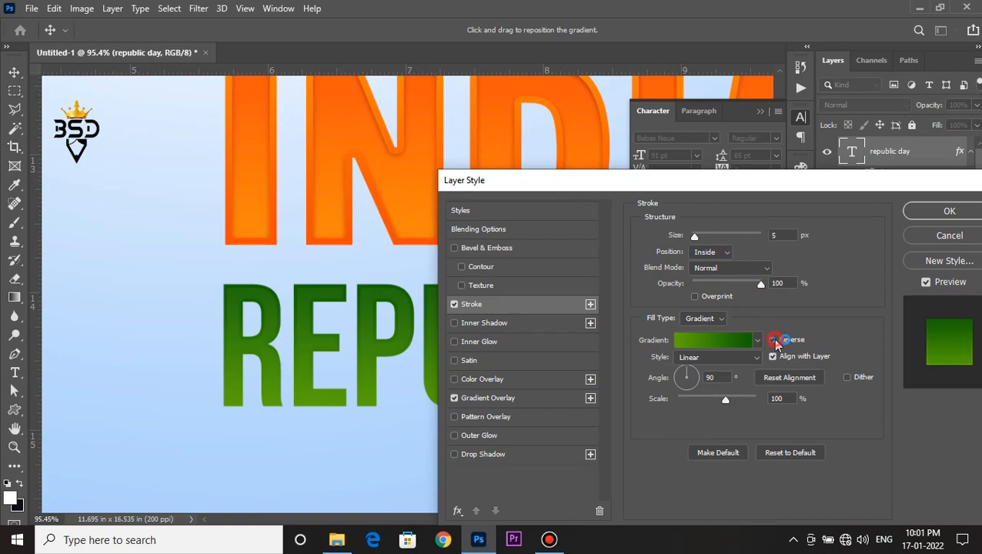
pyautogui.click(773, 340)
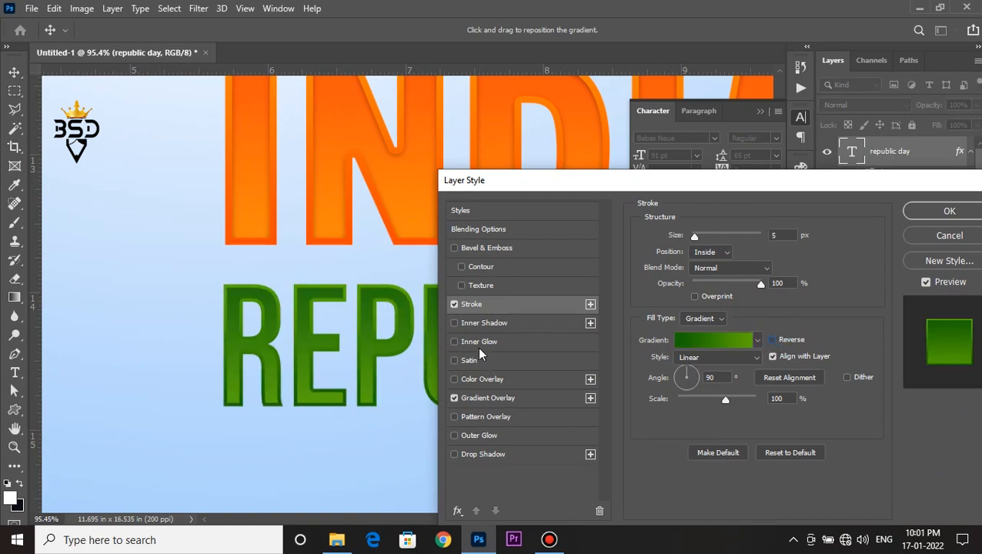
# Step: Add an Inner Shadow to the REPUBLIC DAY text with a size of 13 px and apply the style
pyautogui.click(483, 322)
pyautogui.moveTo(704, 333); pyautogui.dragTo(701, 338)
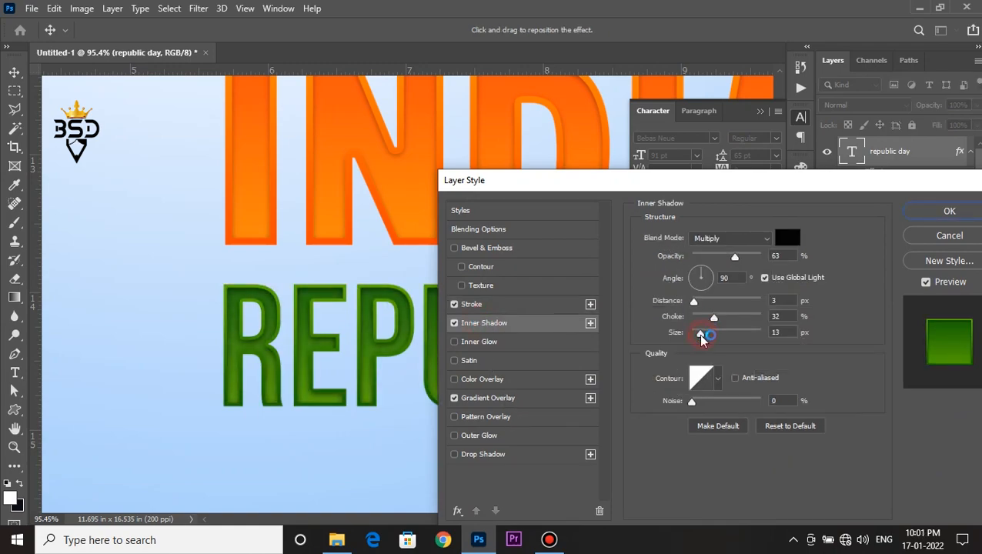
pyautogui.click(949, 211)
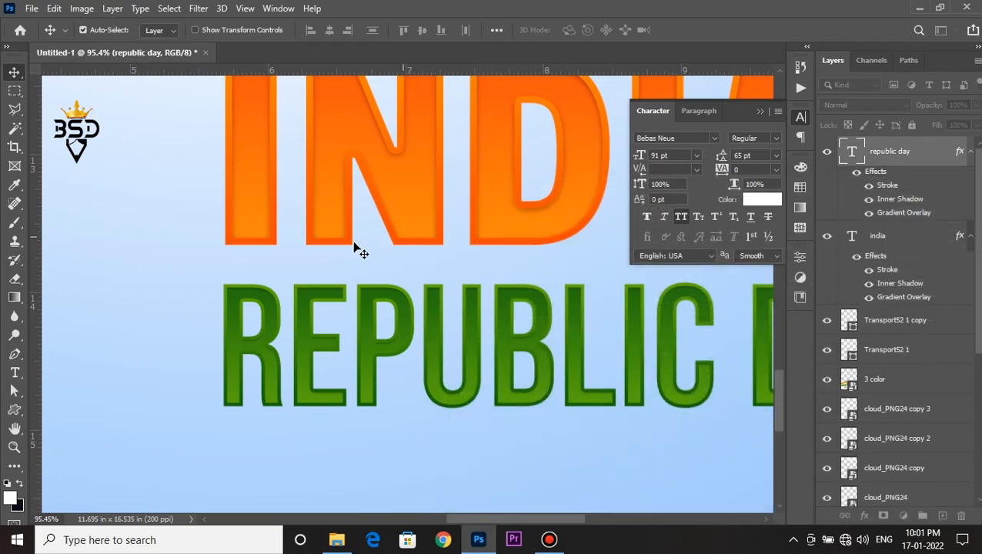
# Step: Select the INDIA and REPUBLIC DAY texts together and move them slightly left and down beneath the wave
pyautogui.scroll(-20, 354, 243)
pyautogui.scroll(3, 403, 345)
pyautogui.moveTo(480, 386); pyautogui.dragTo(467, 353)
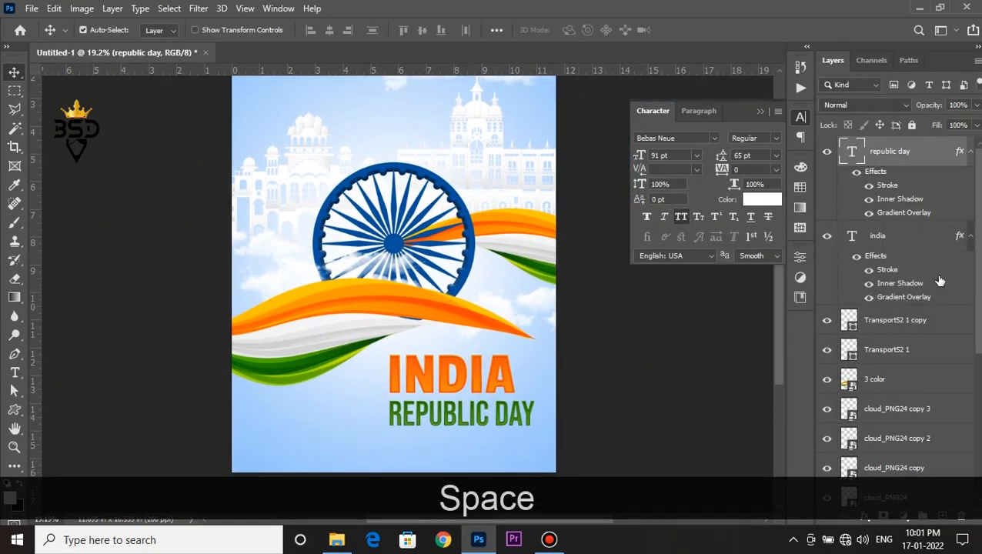
pyautogui.keyDown('ctrl'); pyautogui.click(893, 237); pyautogui.keyUp('ctrl')
pyautogui.hotkey('ctrl', 't')
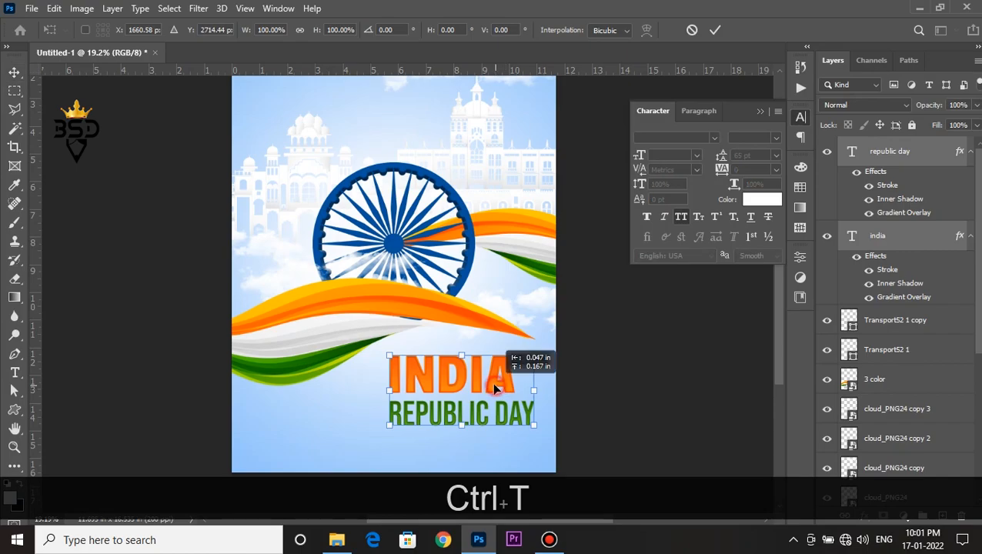
pyautogui.moveTo(495, 388); pyautogui.dragTo(480, 391)
pyautogui.press('Return')
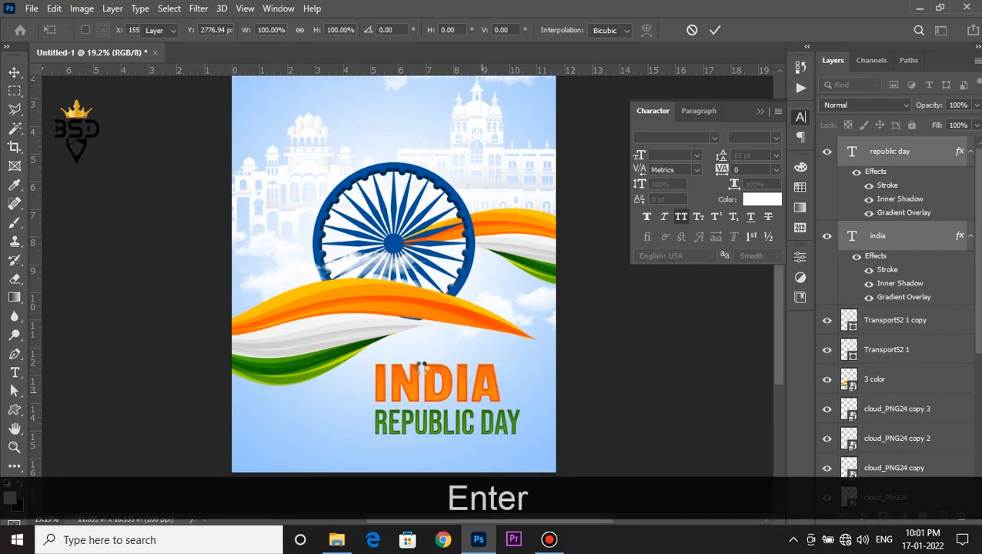
# Step: Nudge both selected title texts slightly upward, closer to the wave
pyautogui.scroll(-2, 423, 354)
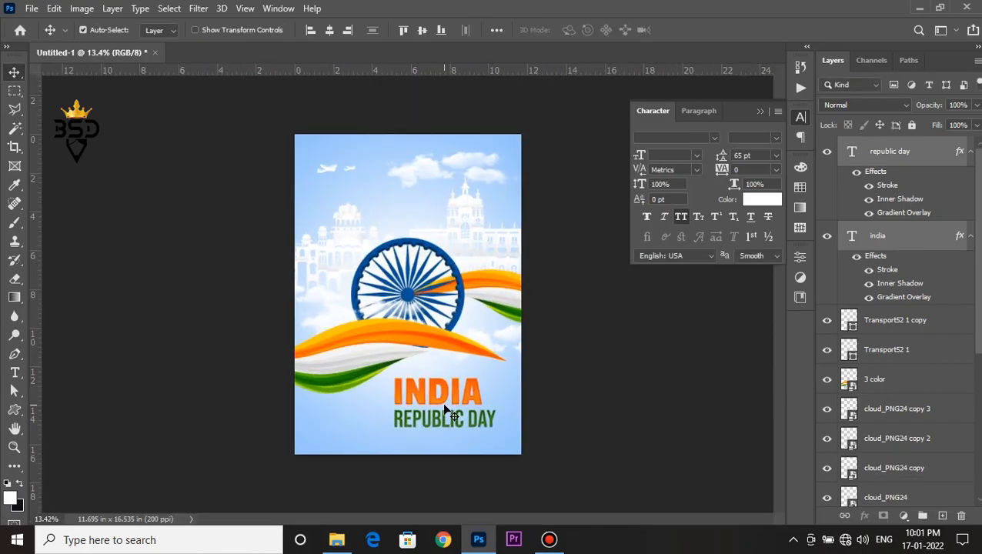
pyautogui.press('Up')
pyautogui.press('Up')
pyautogui.press('Up')
pyautogui.press('Up')
pyautogui.press('Up')
pyautogui.press('Up')
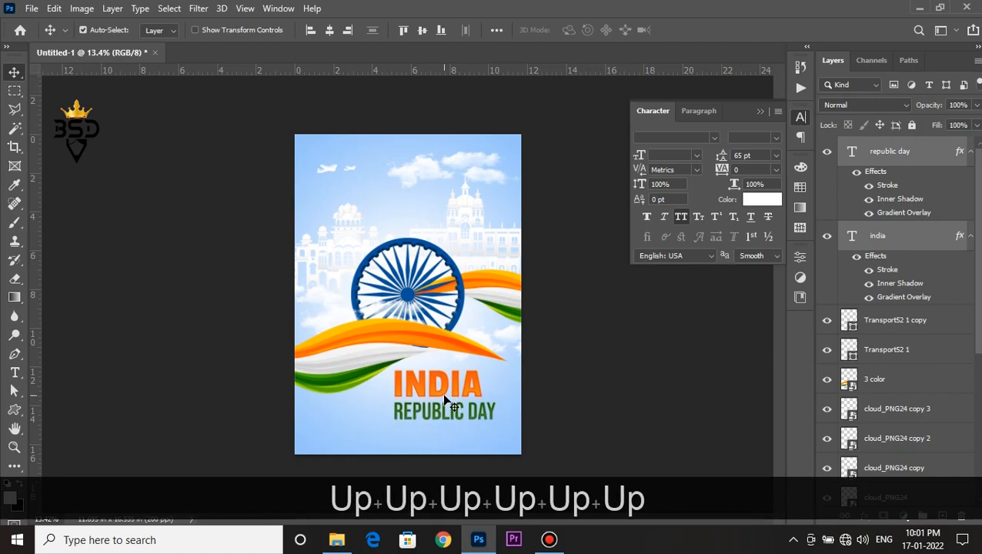
# Step: Create a new layer above the REPUBLIC DAY text, fill it with the dark background colour and set its Fill to 0%
pyautogui.scroll(-2, 444, 396)
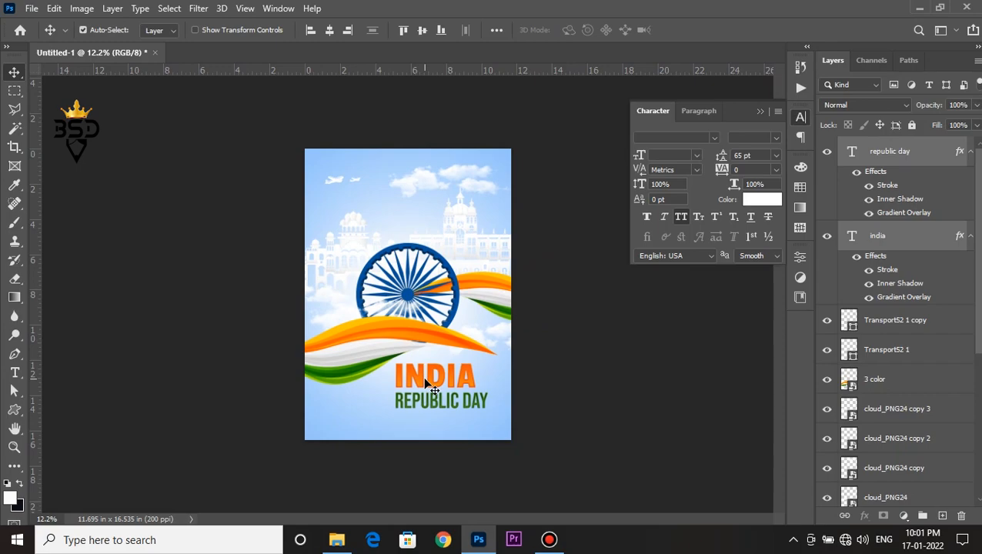
pyautogui.scroll(-3, 415, 281)
pyautogui.scroll(3, 437, 280)
pyautogui.click(760, 107)
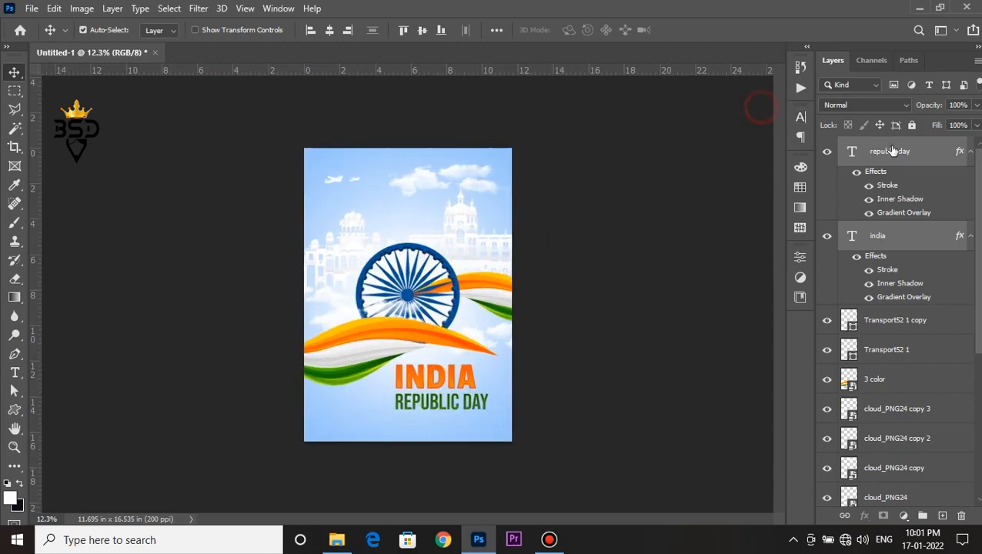
pyautogui.click(884, 151)
pyautogui.click(941, 515)
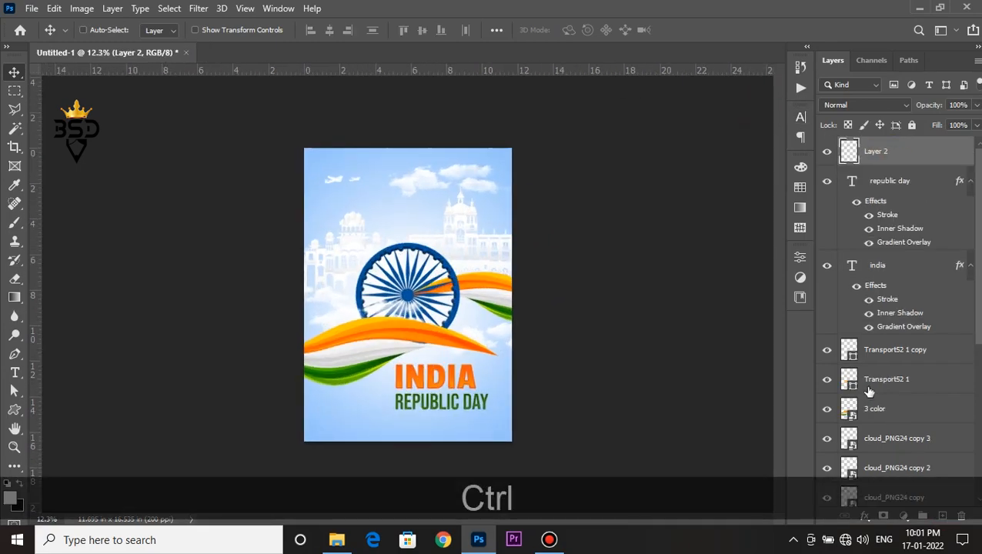
pyautogui.hotkey('ctrl', 'BackSpace')
pyautogui.hotkey('shift', '0')
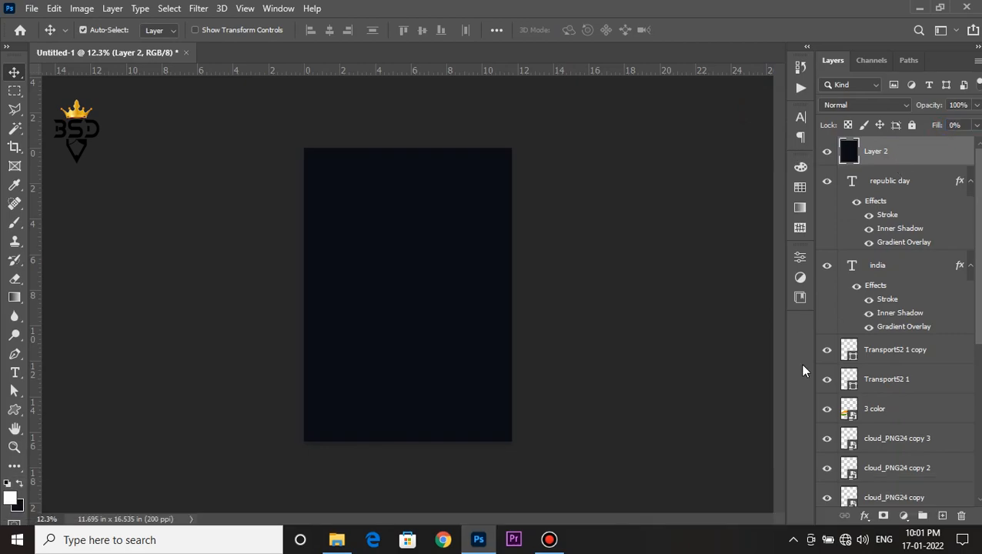
# Step: Add a solid white inside Stroke to the new layer, widened to form a border around the poster
pyautogui.click(864, 515)
pyautogui.click(889, 406)
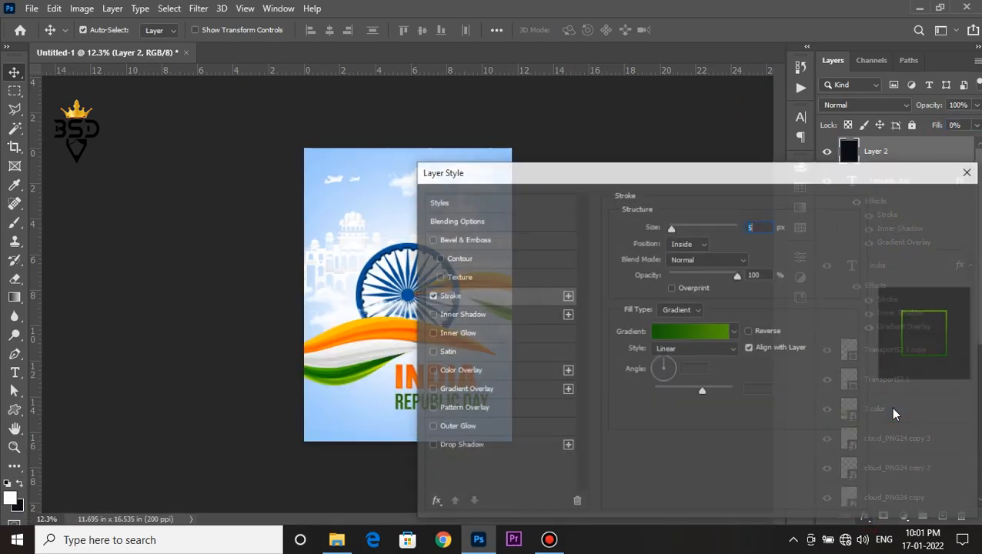
pyautogui.click(680, 309)
pyautogui.click(677, 303)
pyautogui.moveTo(674, 226); pyautogui.dragTo(695, 231)
pyautogui.click(926, 202)
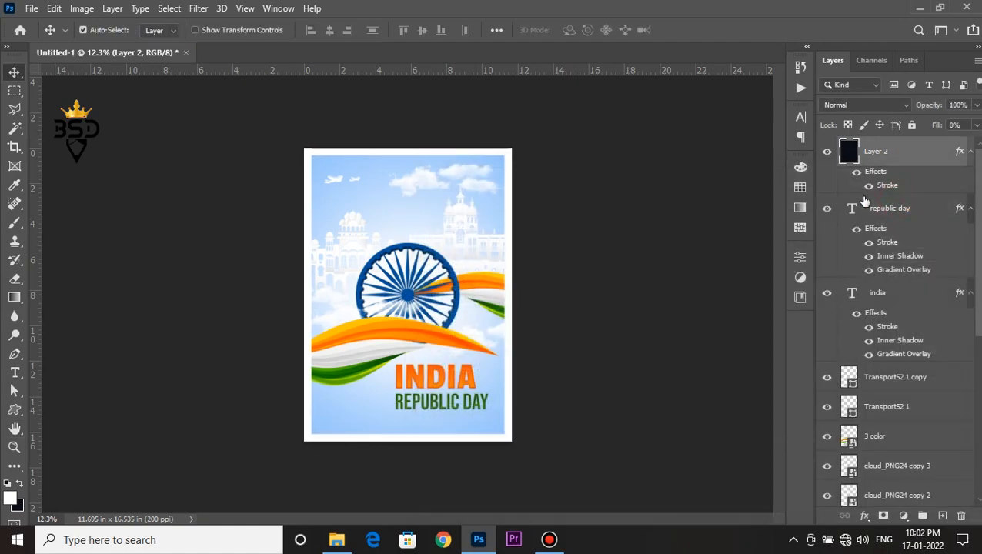
# Step: Fit the whole poster on screen and examine the design with its white border
pyautogui.scroll(-1, 483, 213)
pyautogui.scroll(1, 433, 223)
pyautogui.press('z')
pyautogui.rightClick(436, 224)
pyautogui.click(454, 228)
pyautogui.press('v')
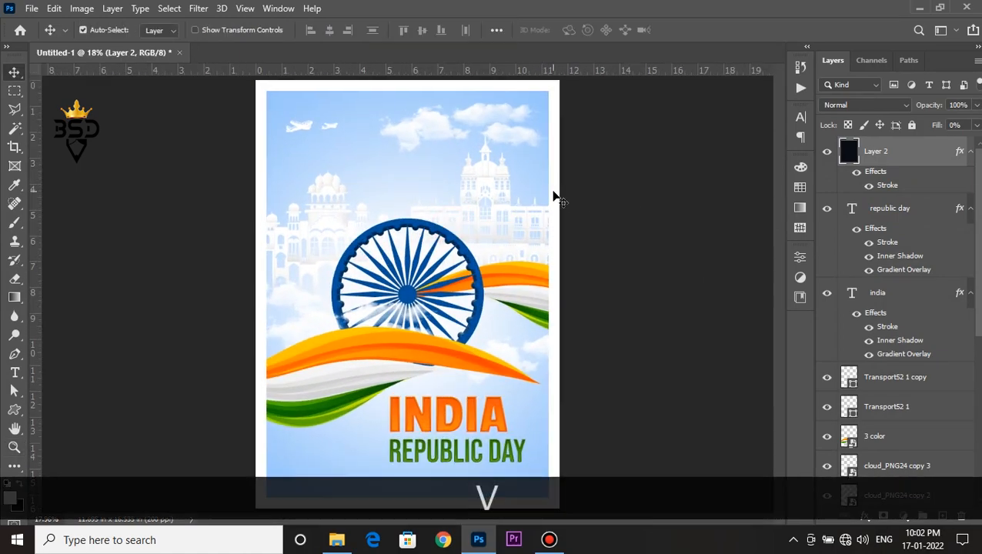